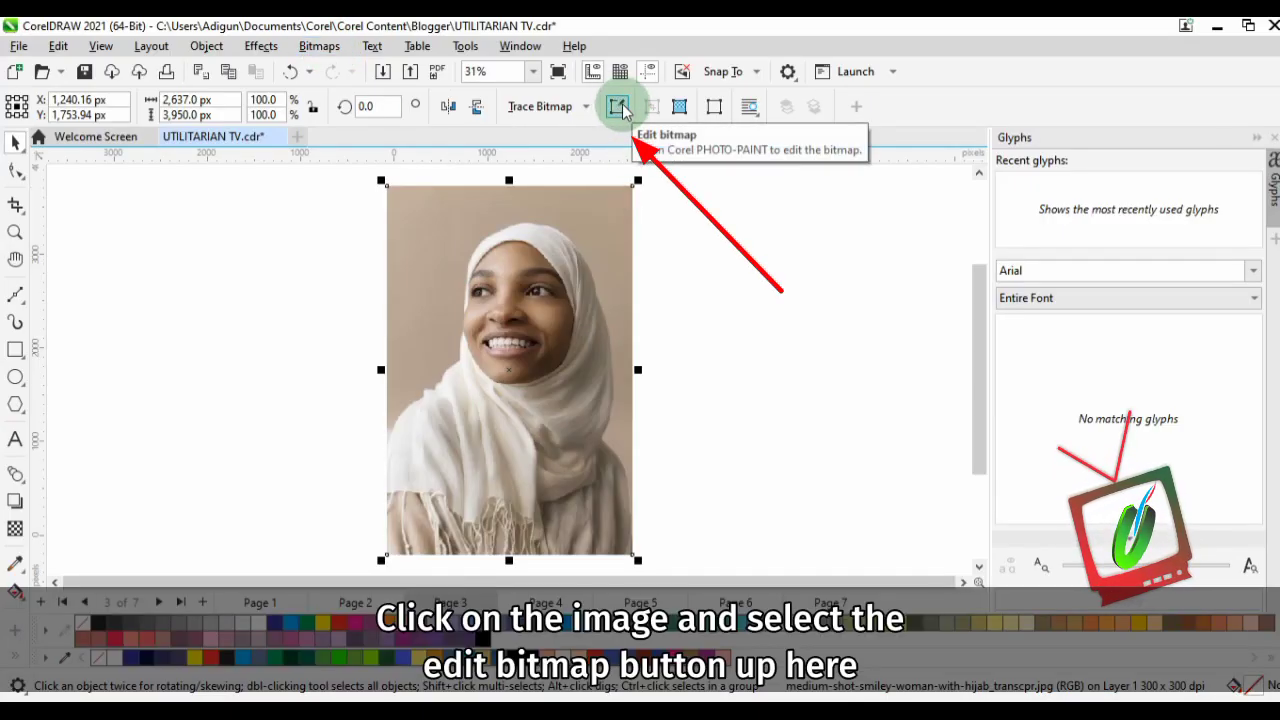
Open the portrait bitmap on Page 3 for editing in Corel PHOTO-PAINT.
click(553, 274)
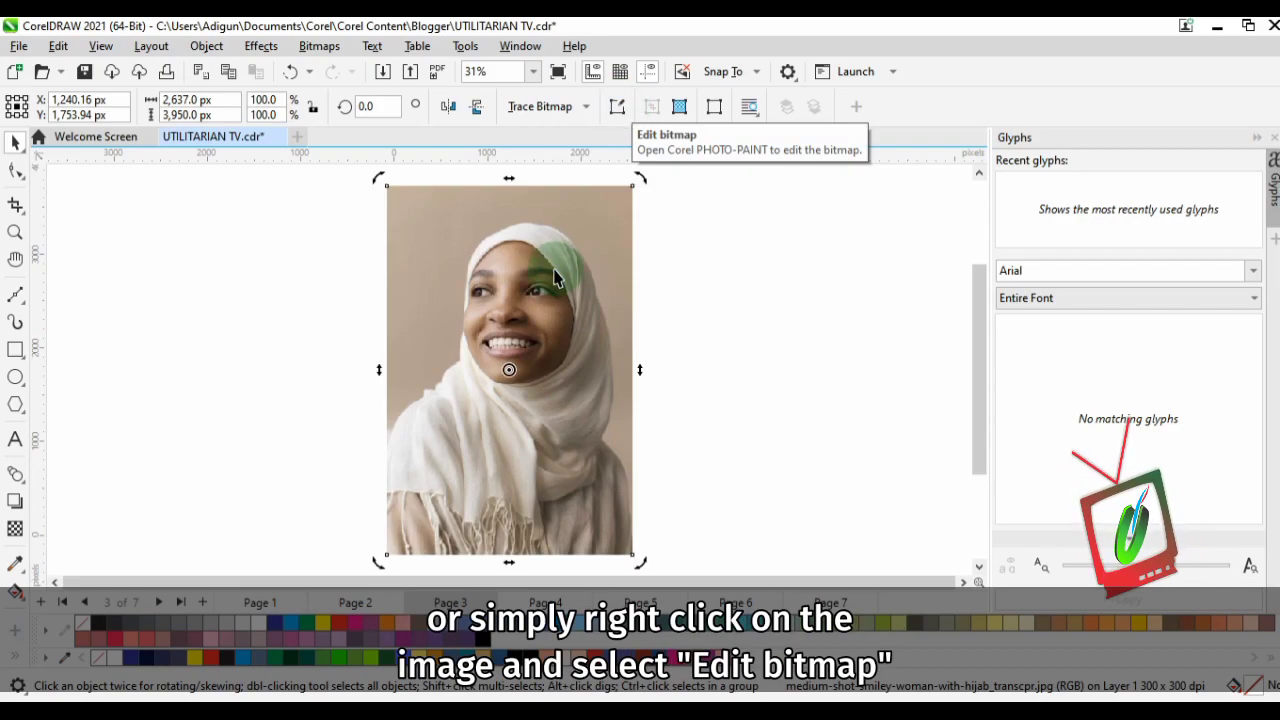
right_click(557, 278)
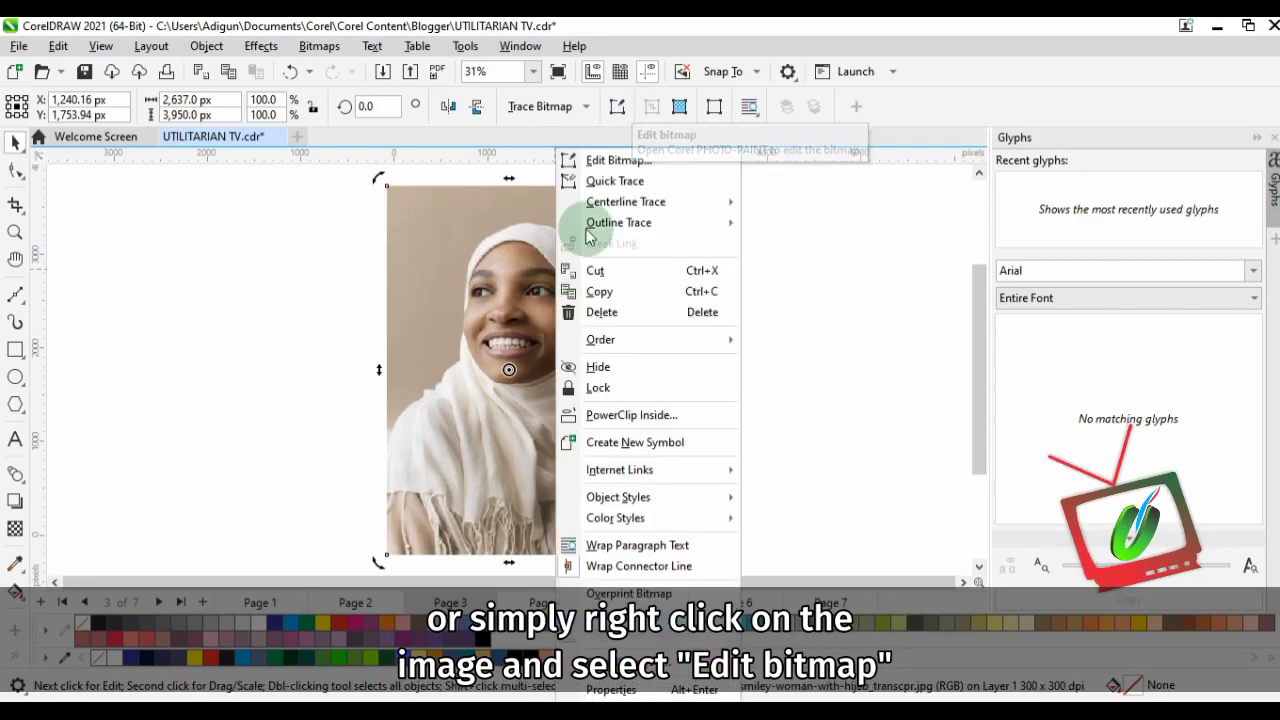
click(635, 160)
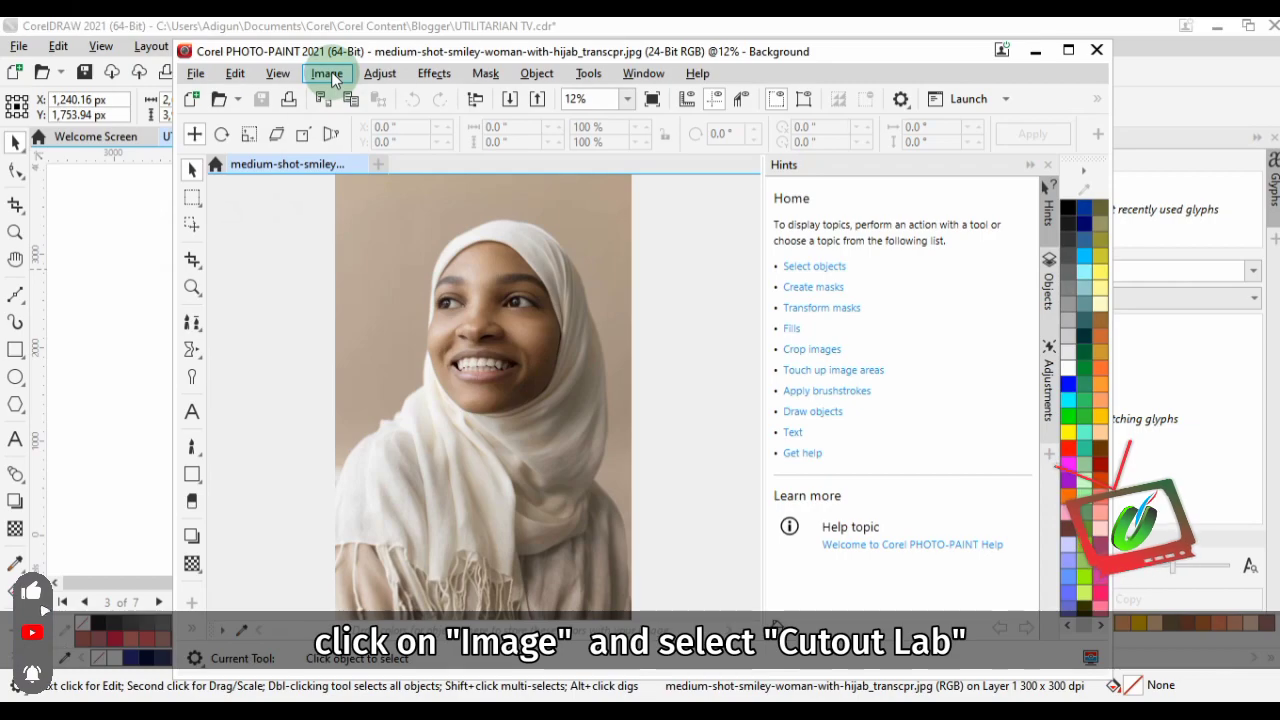
Open the image in Cutout Lab and set the highlighter nib size to 80.
click(329, 76)
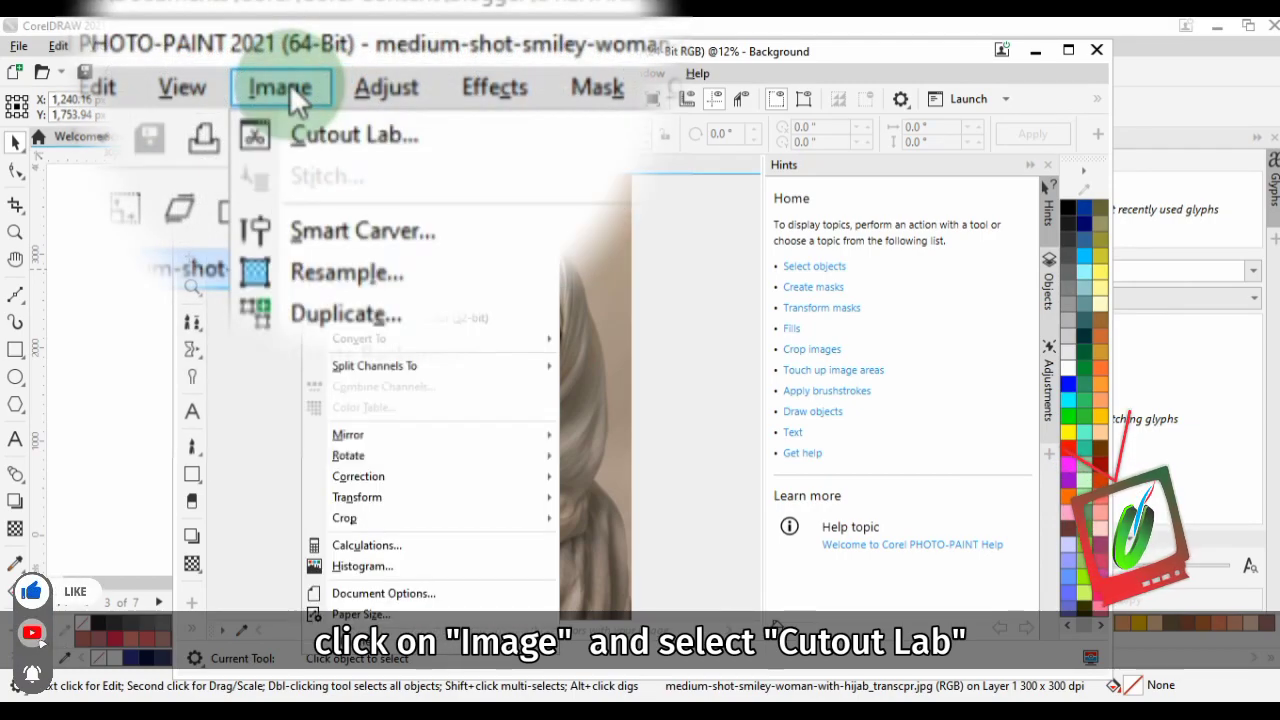
click(337, 144)
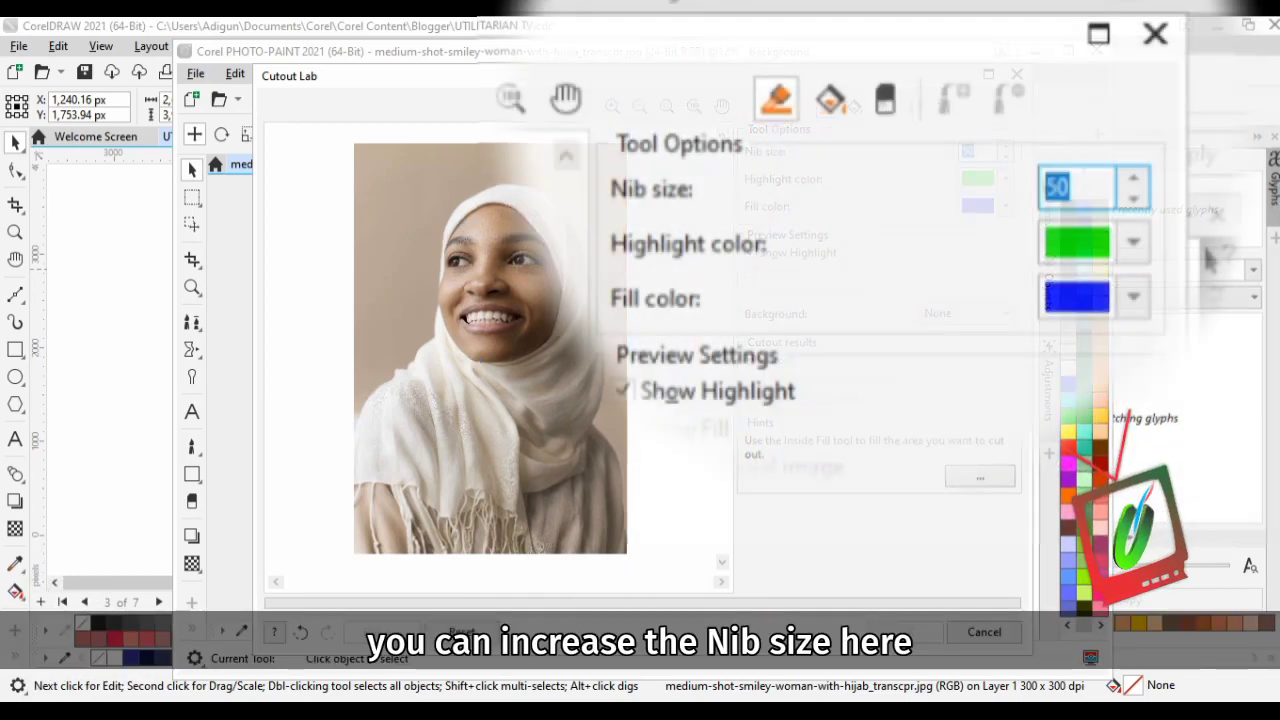
text(80)
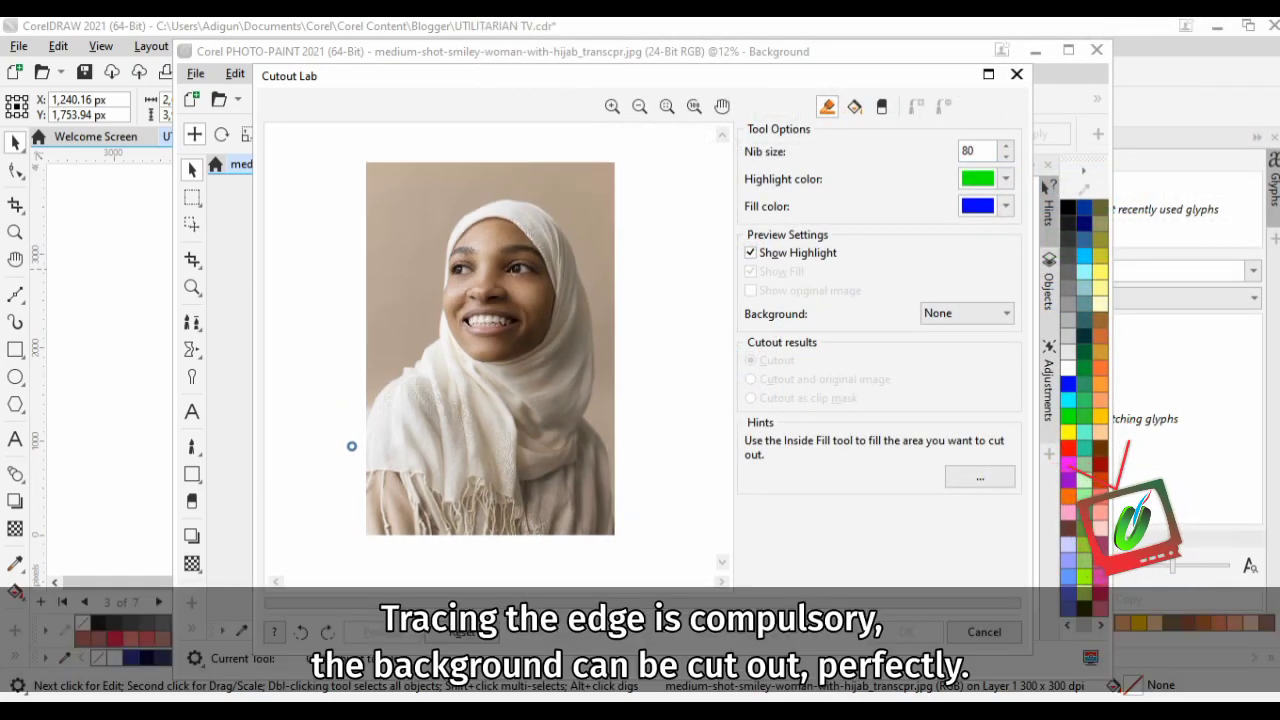
drag(367, 425, 373, 412)
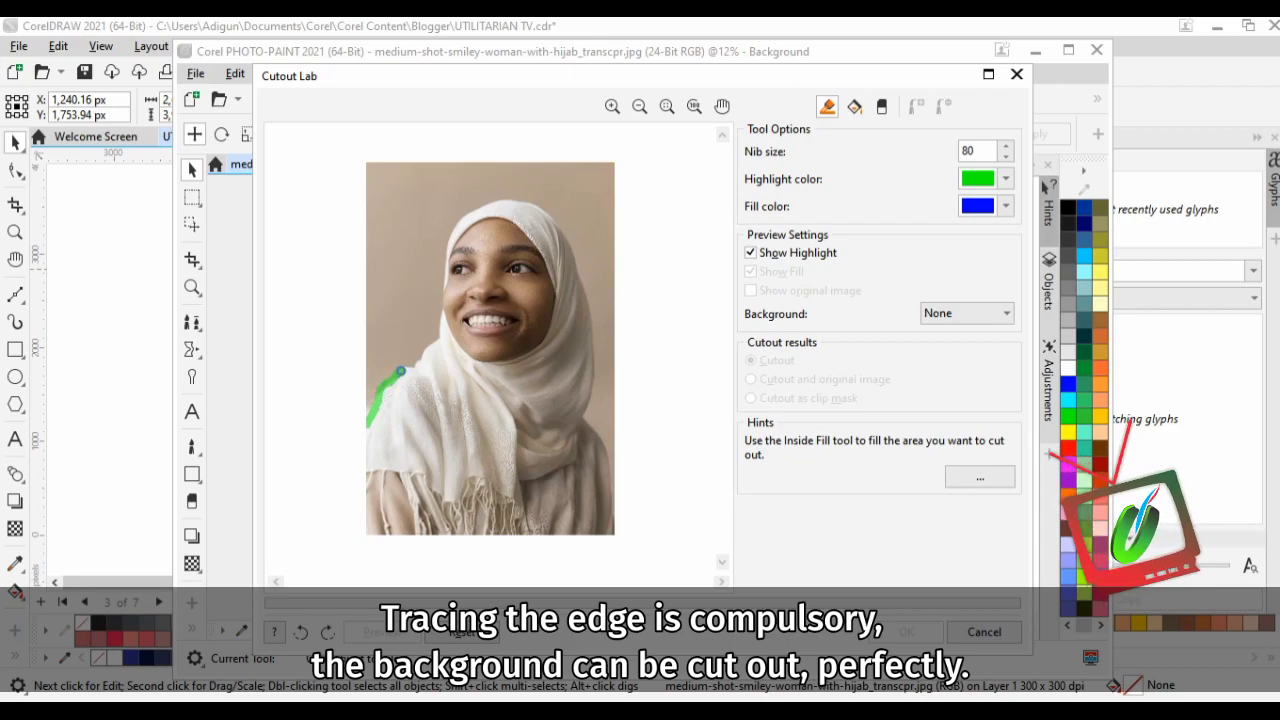
drag(409, 370, 412, 368)
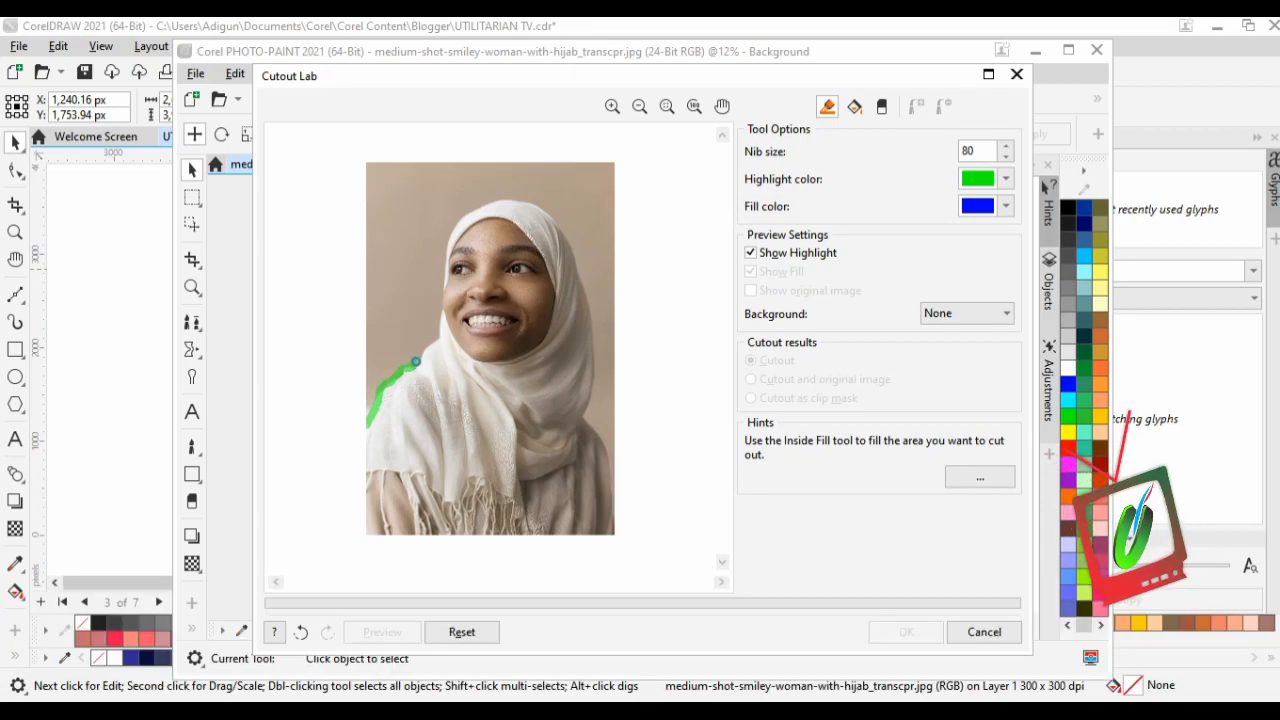
key(ctrl+z)
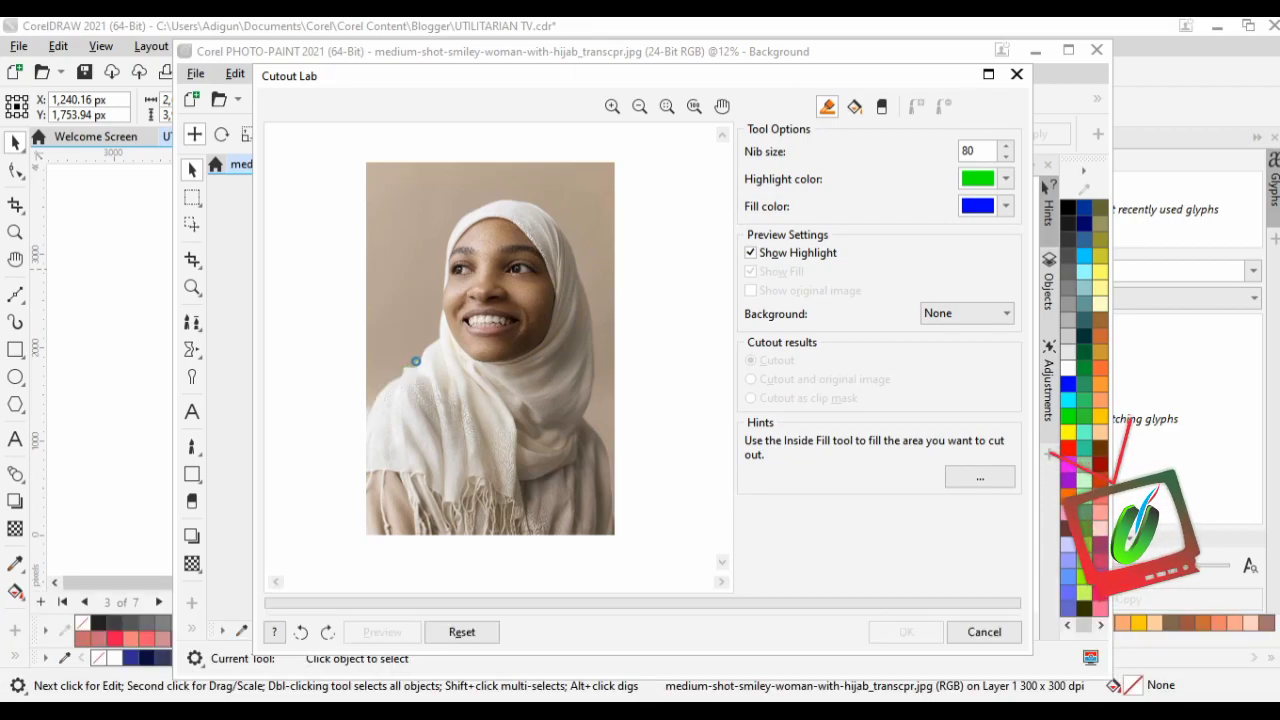
Maximize Cutout Lab and trace the woman's whole outline with the highlighter, from her shoulder over the hijab to the image's lower edge.
click(986, 75)
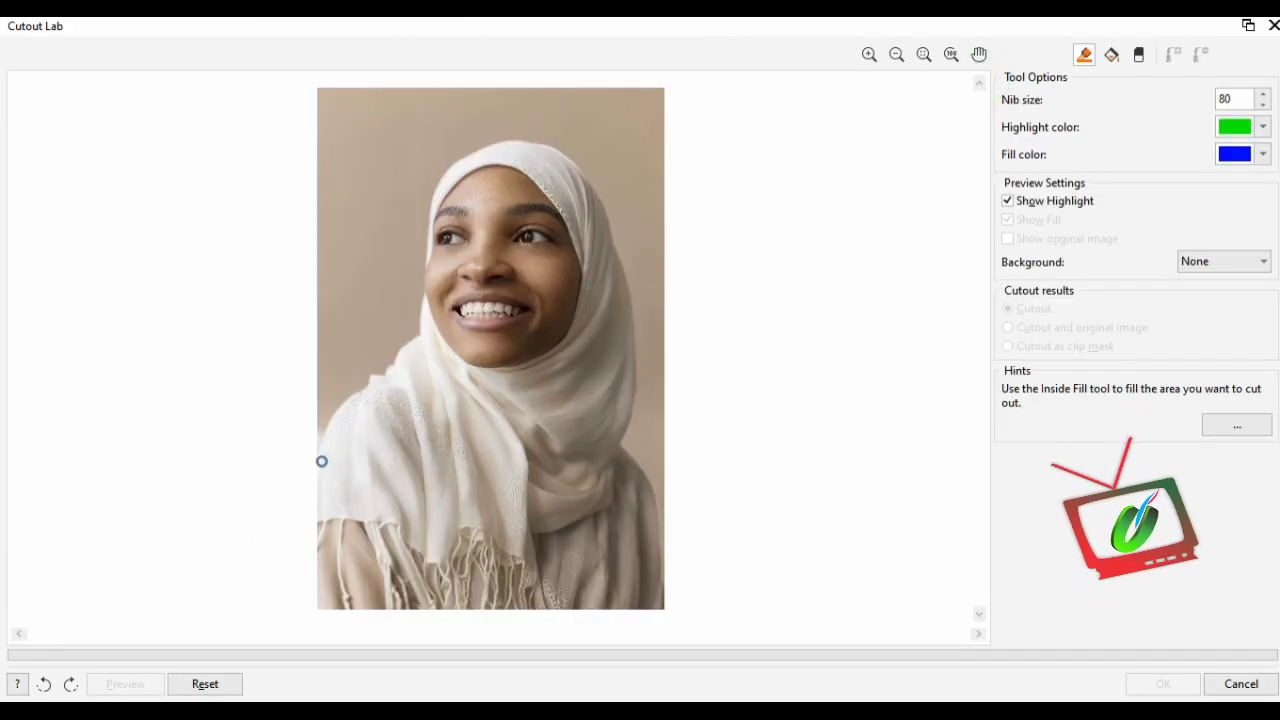
mouse_move(318, 458)
mouse_down()
mouse_move(340, 401)
mouse_move(390, 364)
mouse_move(421, 301)
mouse_up()
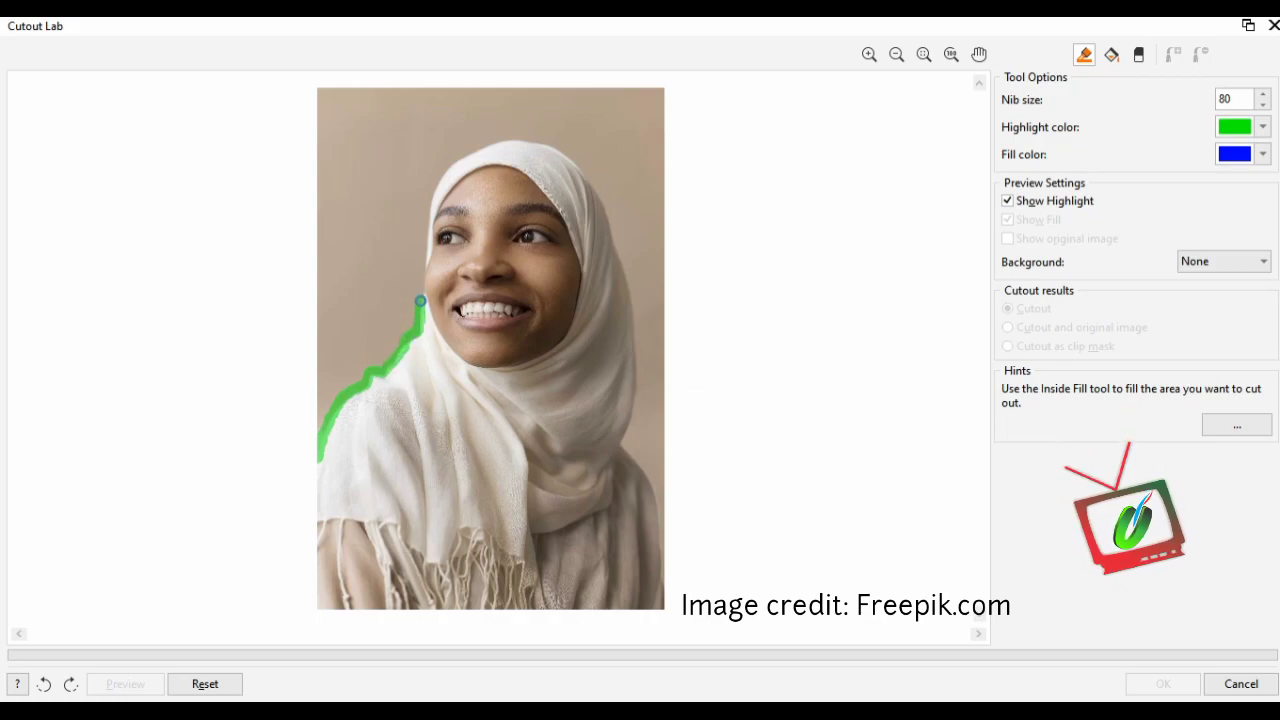
drag(423, 256, 447, 170)
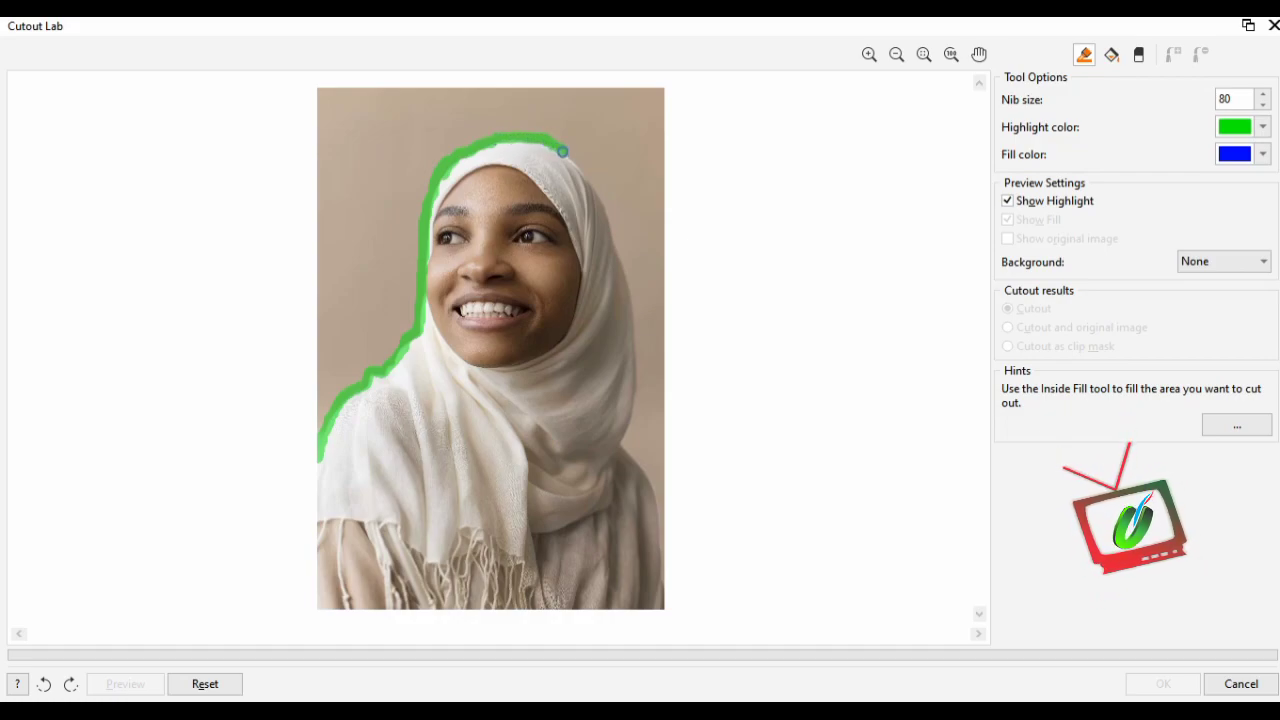
drag(572, 159, 588, 172)
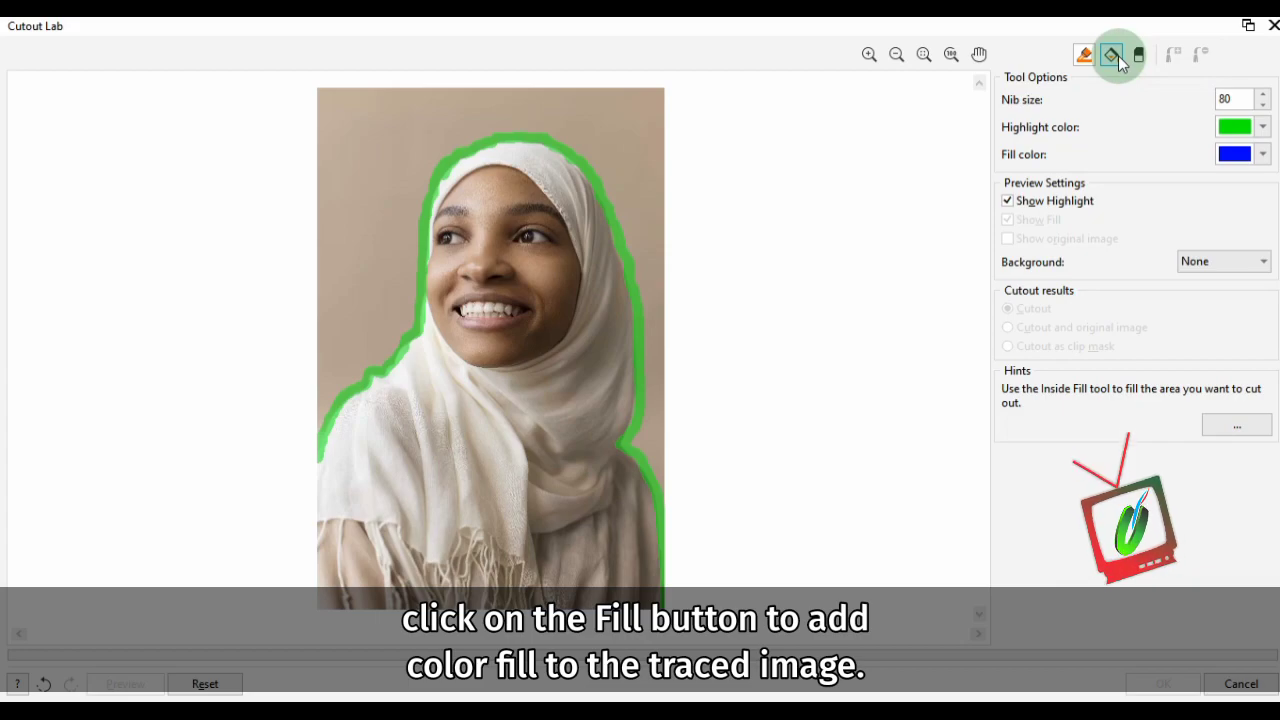
Fill the inside of the traced outline, preview the cutout and apply it to the image.
click(1114, 55)
click(496, 418)
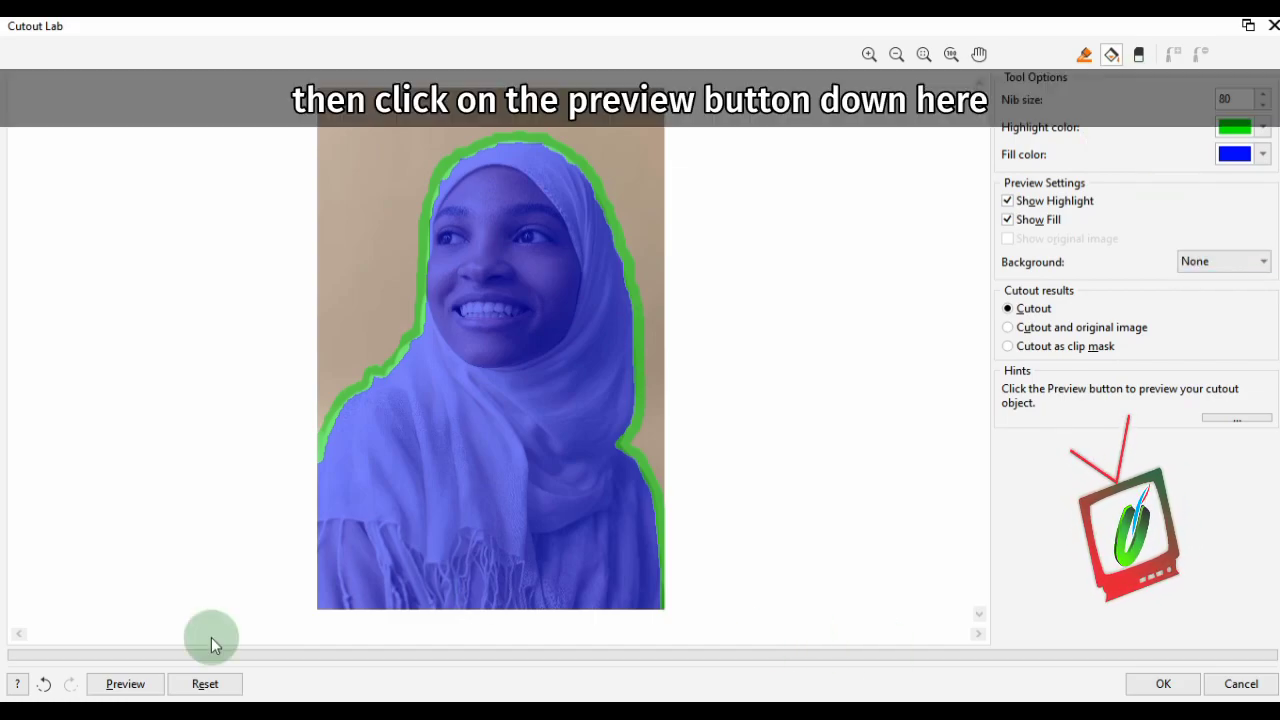
click(128, 685)
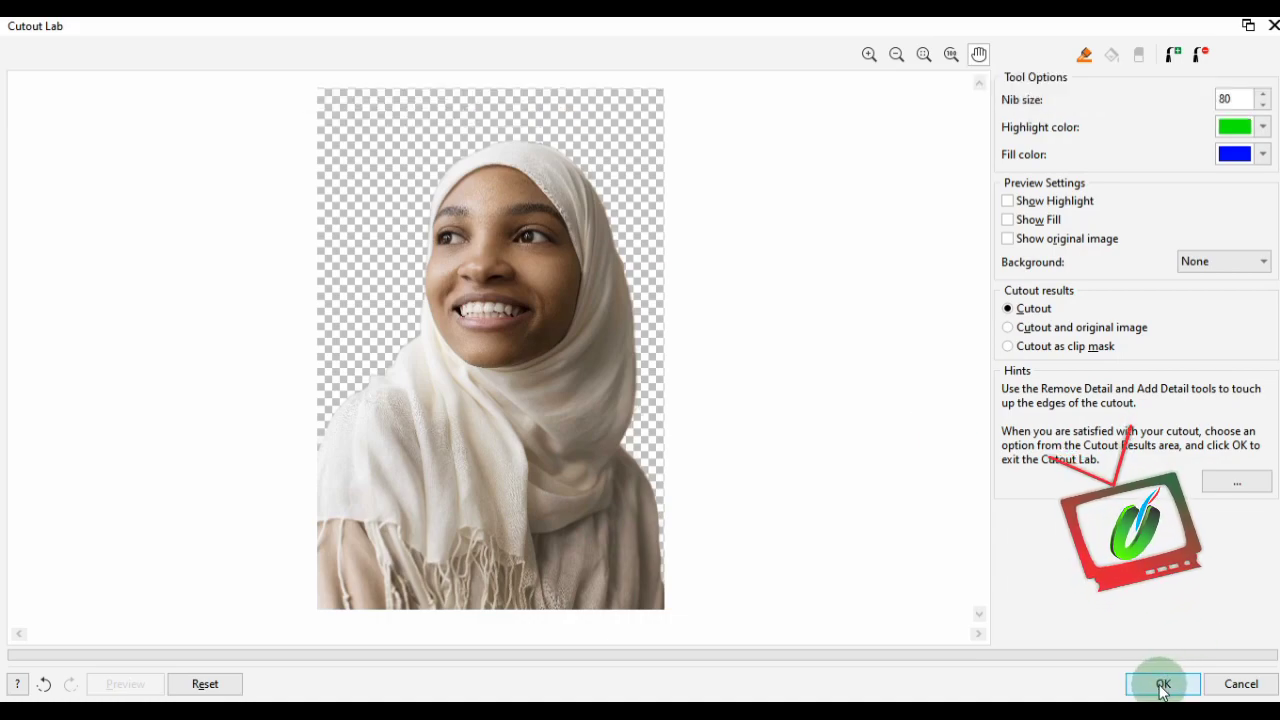
click(1163, 686)
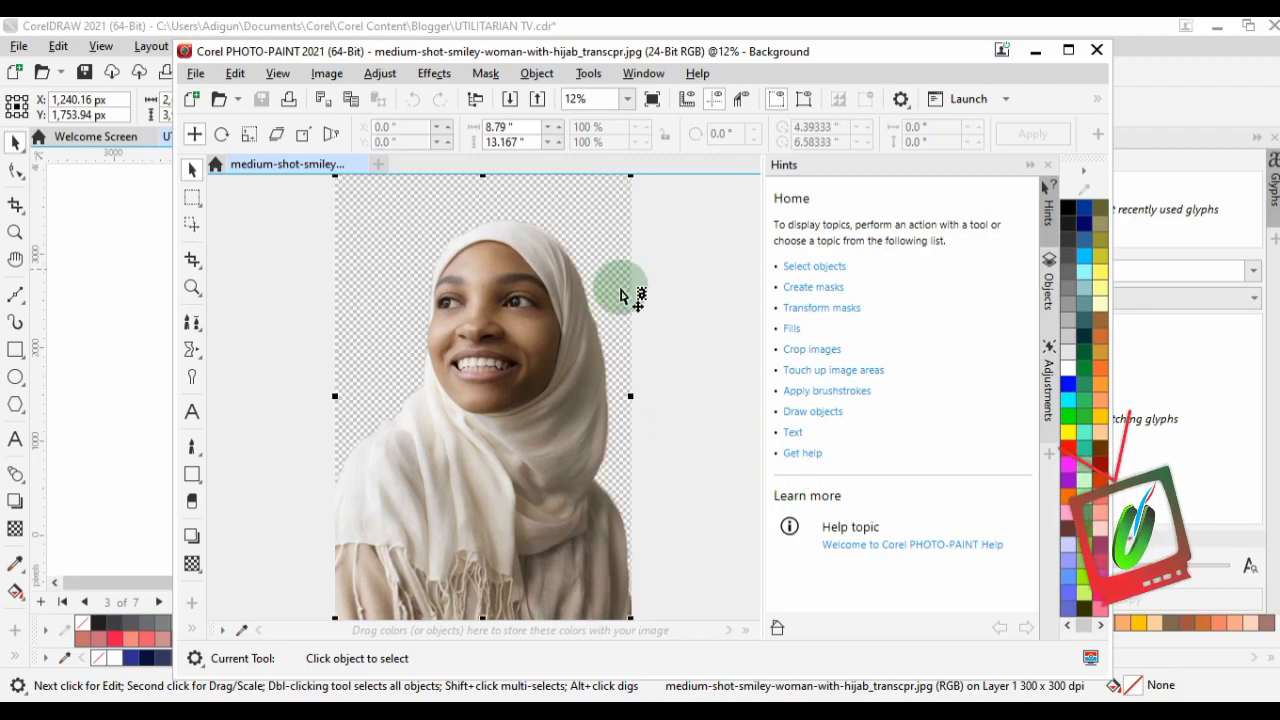
Close Corel PHOTO-PAINT and save the cutout image back into the CorelDRAW document.
click(1097, 51)
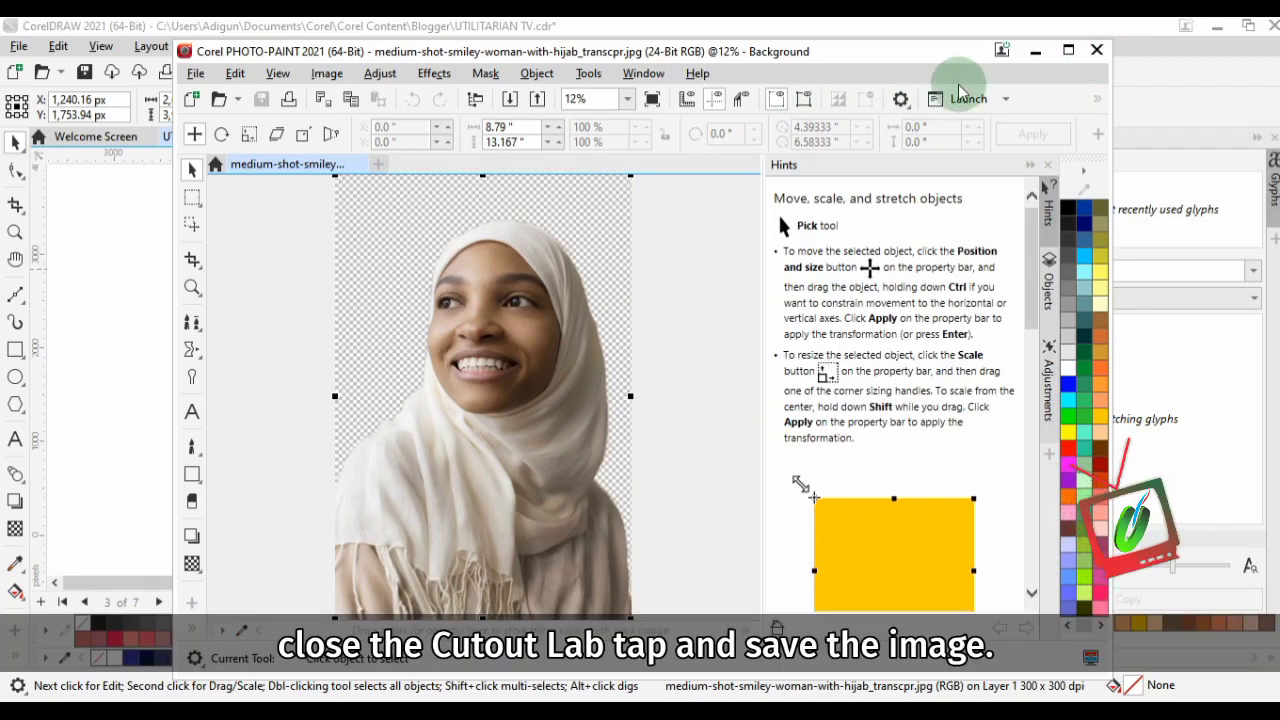
click(593, 414)
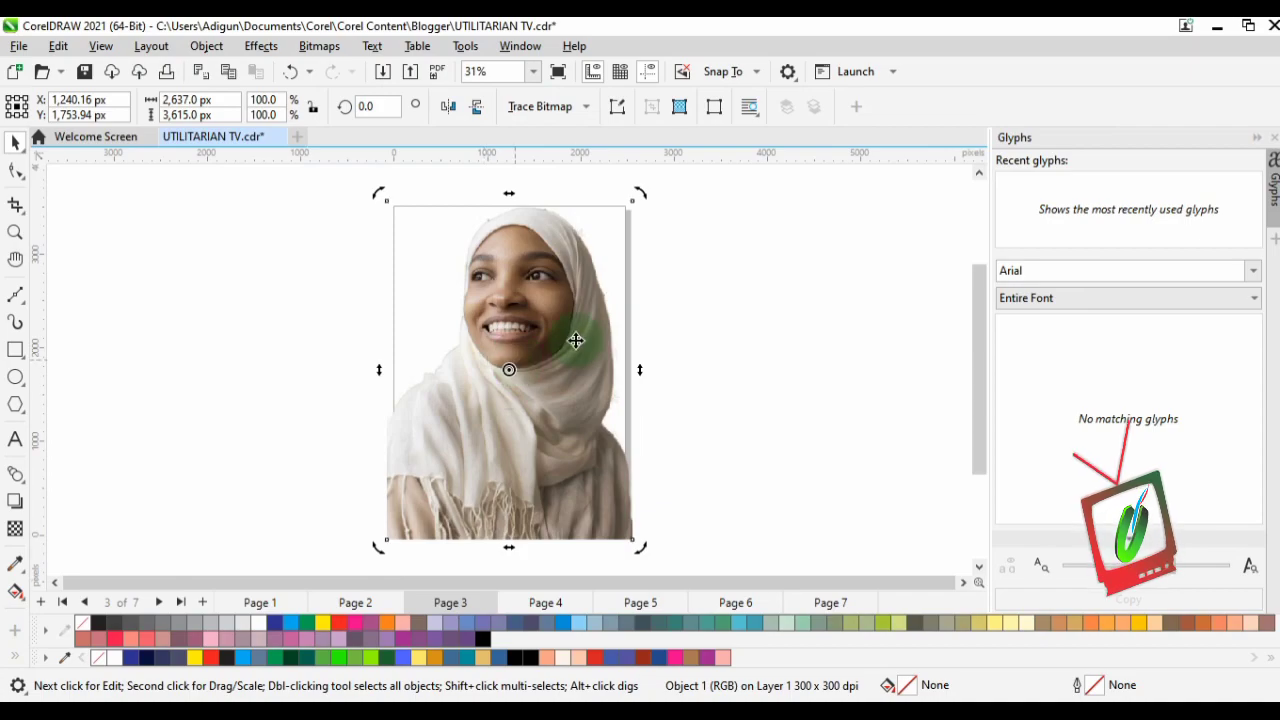
click(726, 314)
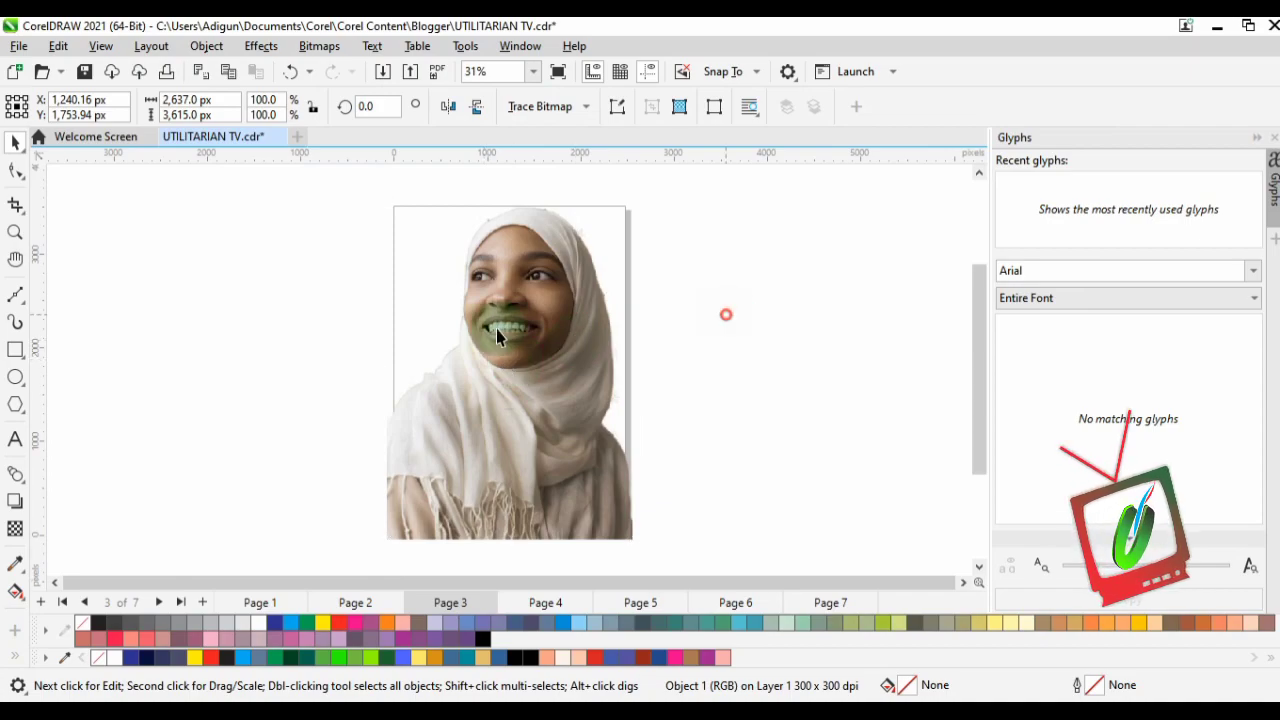
Scale the cutout down to about 1,914 × 2,624 px so it fits inside the page, and save the document.
click(516, 338)
drag(637, 199, 601, 245)
drag(381, 545, 412, 501)
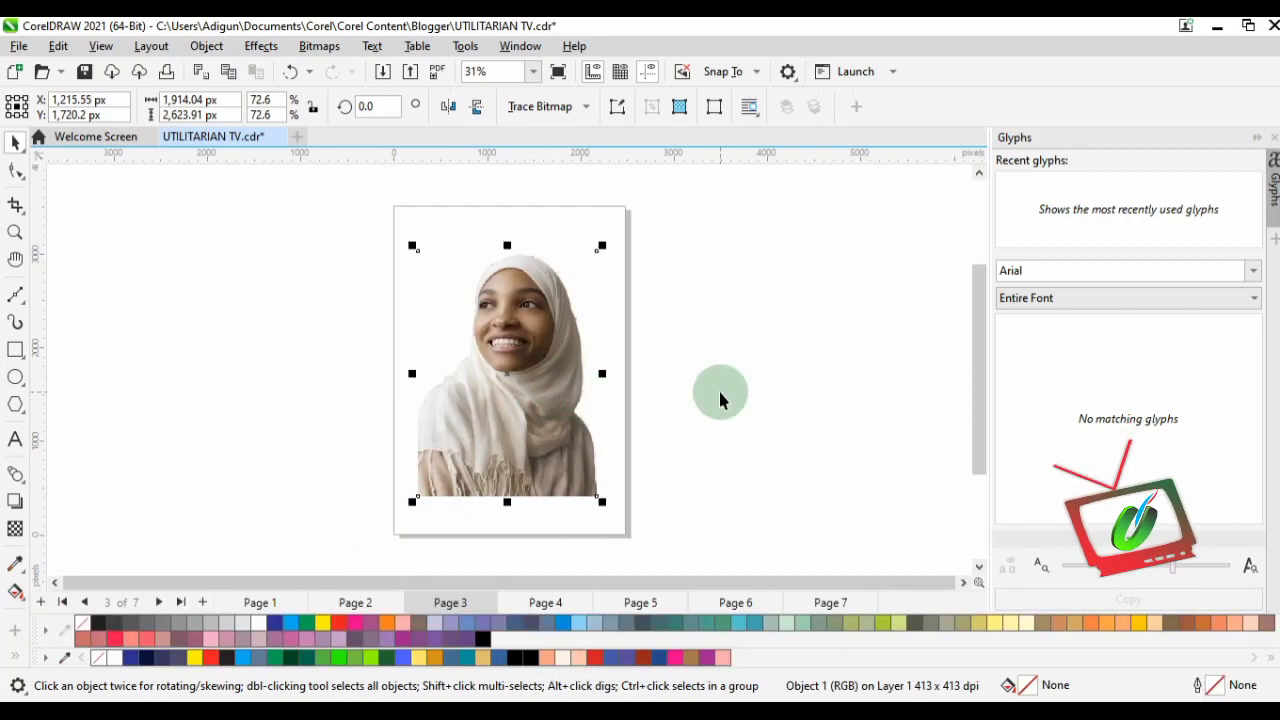
click(720, 394)
click(495, 388)
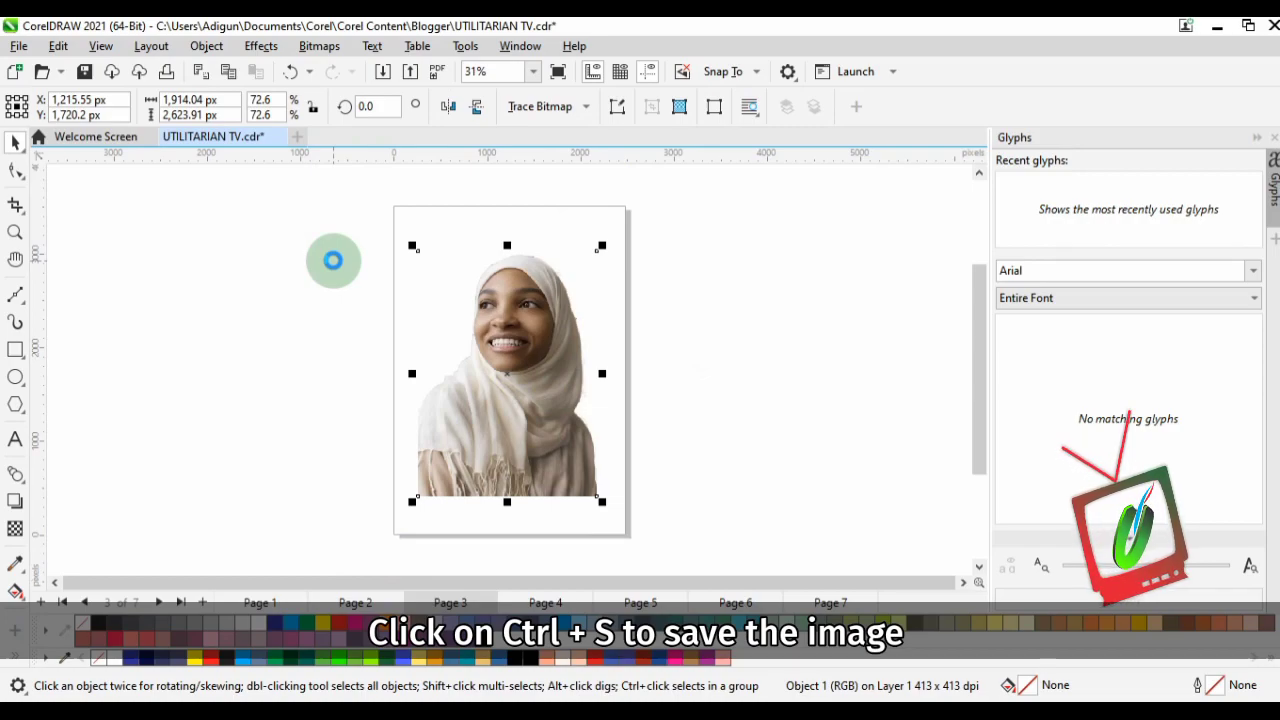
key(ctrl+s)
Start exporting the selected cutout to the EXPORTED FILES folder in PNG format.
key(ctrl+e)
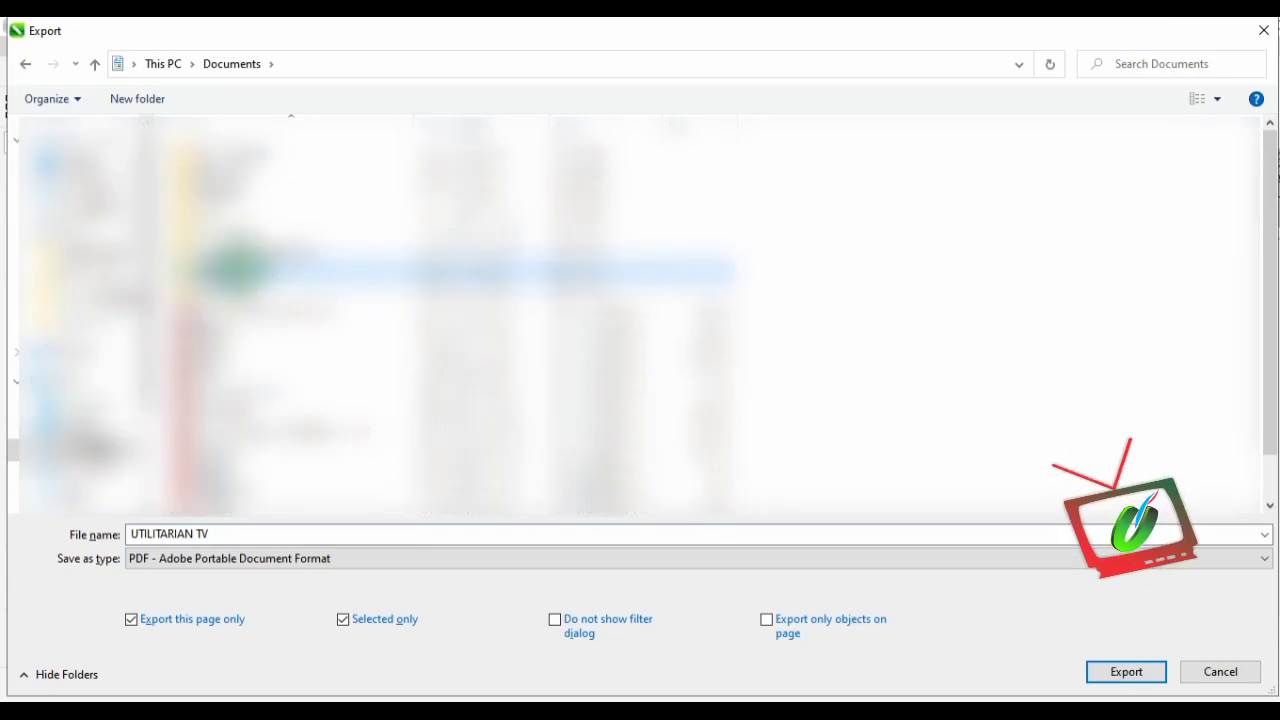
double_click(238, 268)
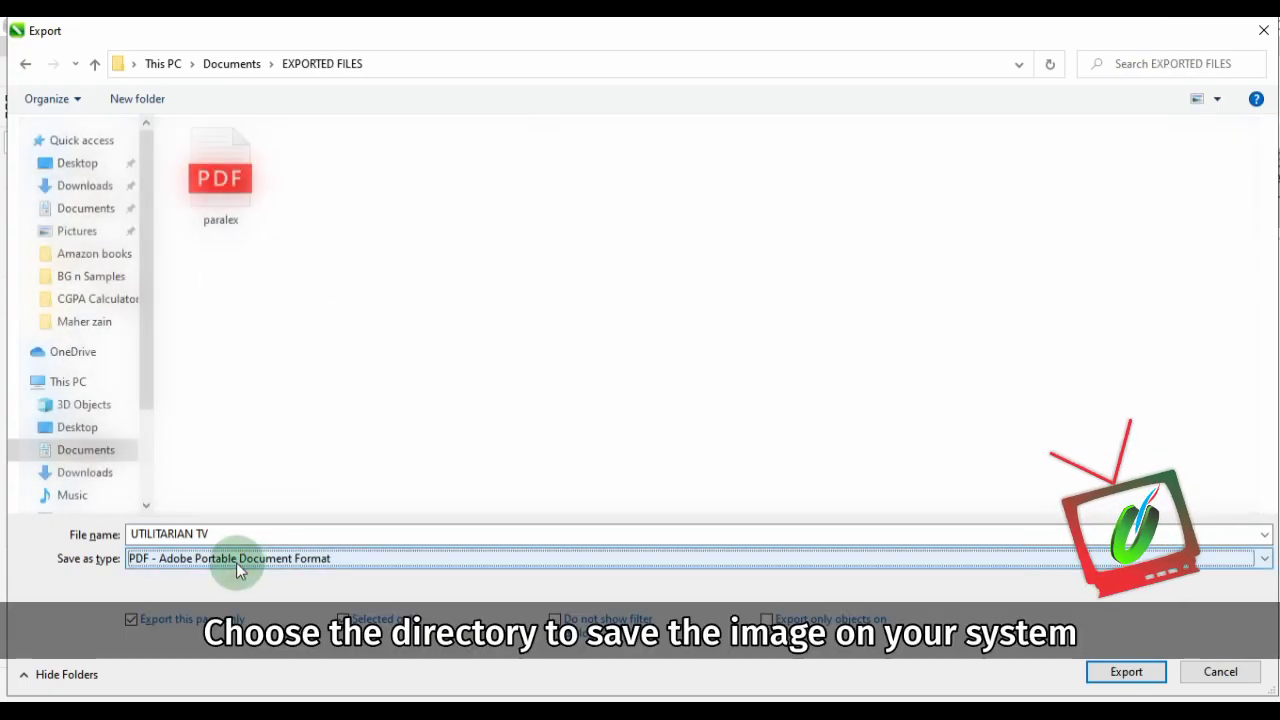
click(240, 562)
click(166, 184)
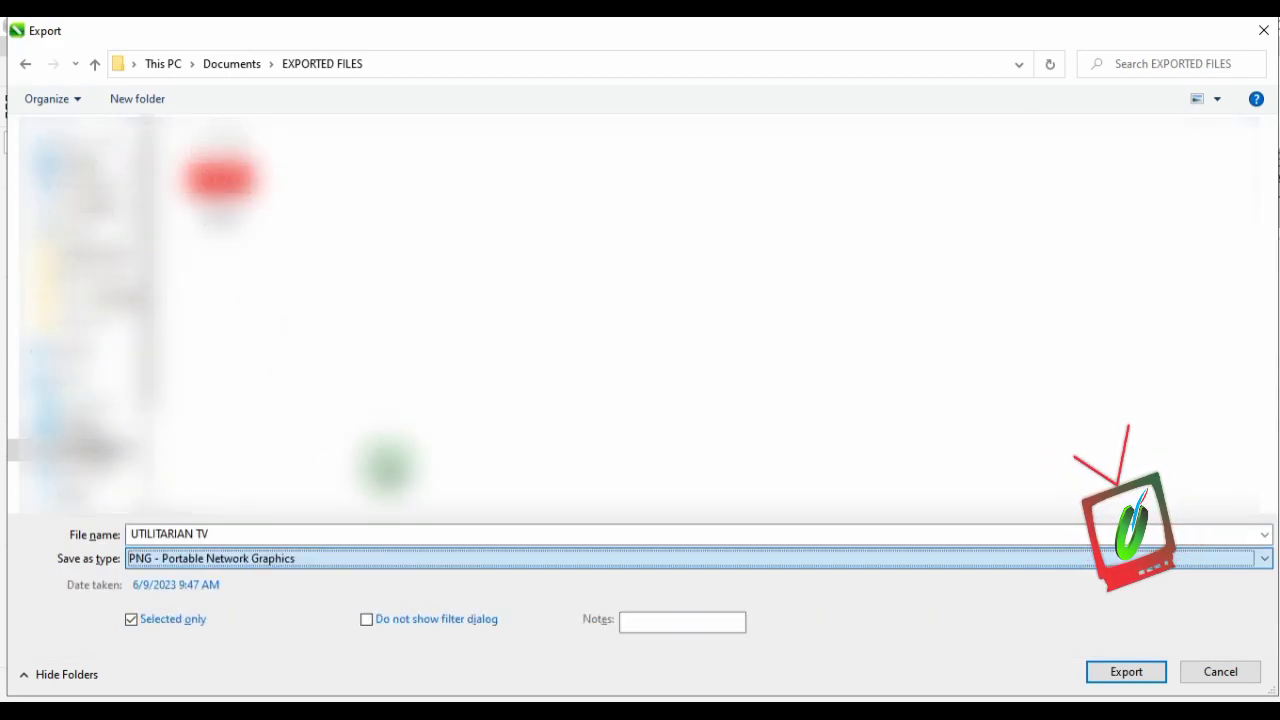
Name the export file "smiling lady" and export it as a 24-bit PNG with transparency.
click(245, 531)
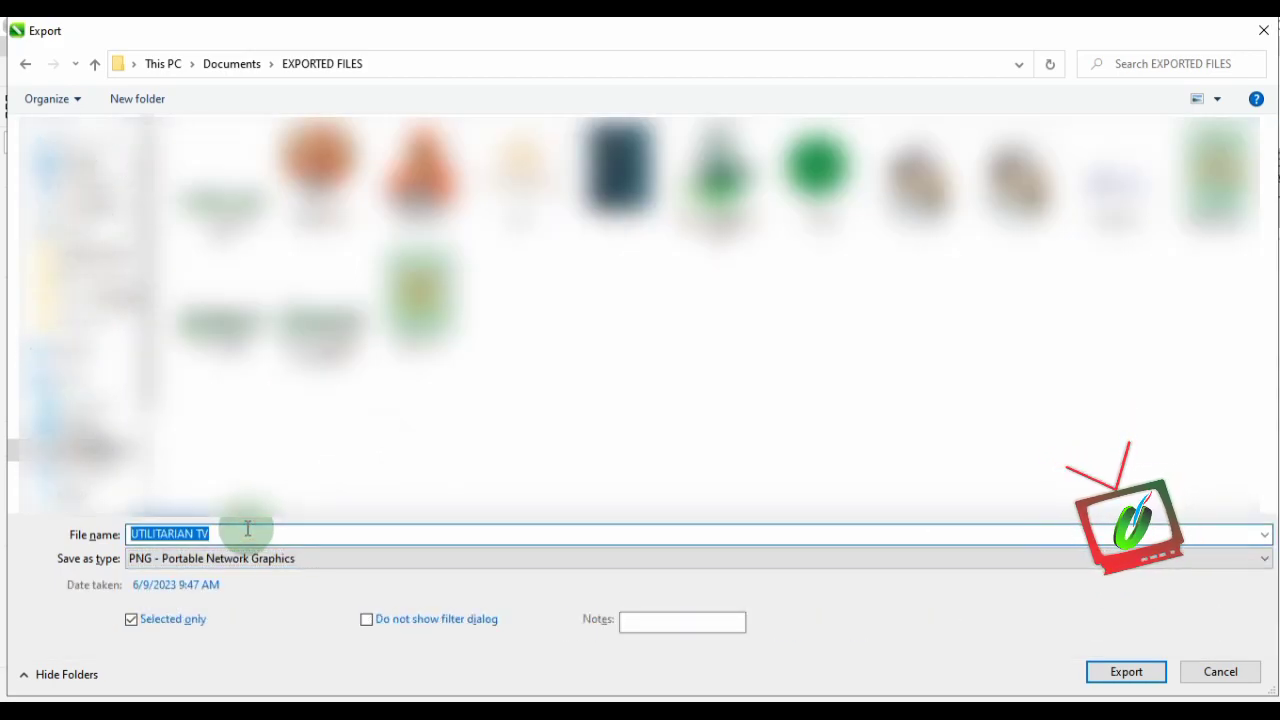
text(smiling lady)
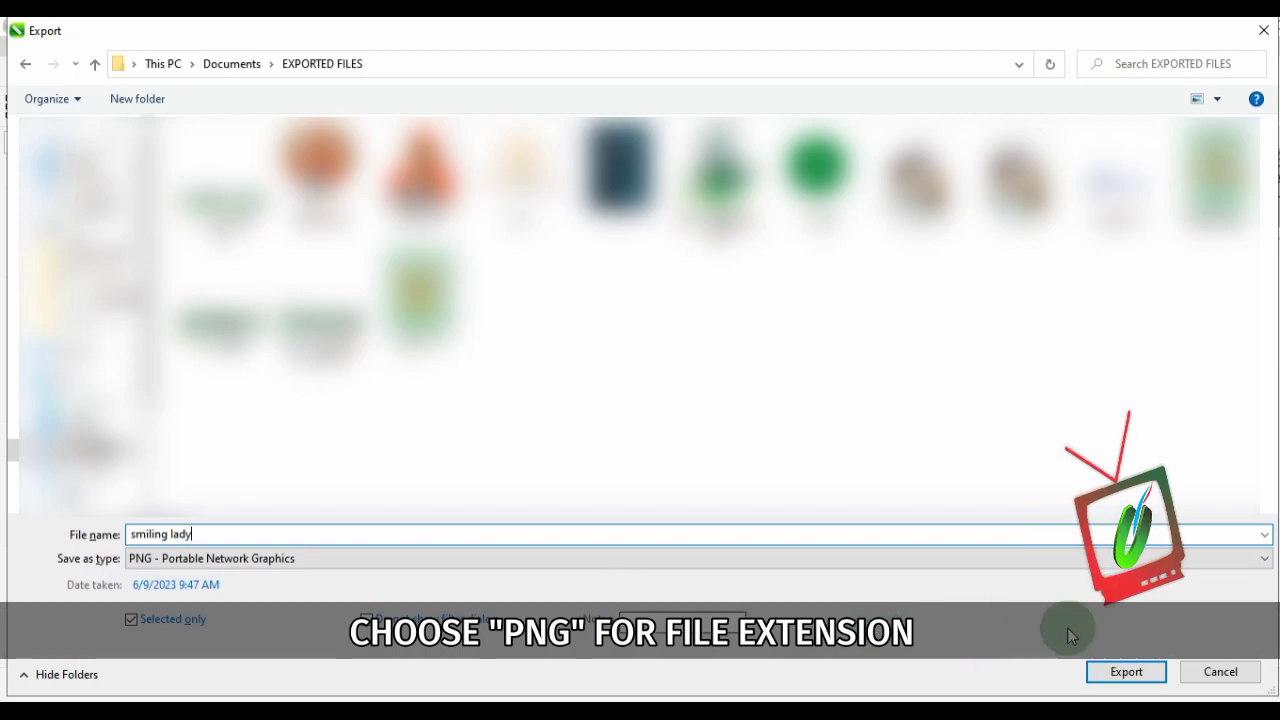
click(1125, 672)
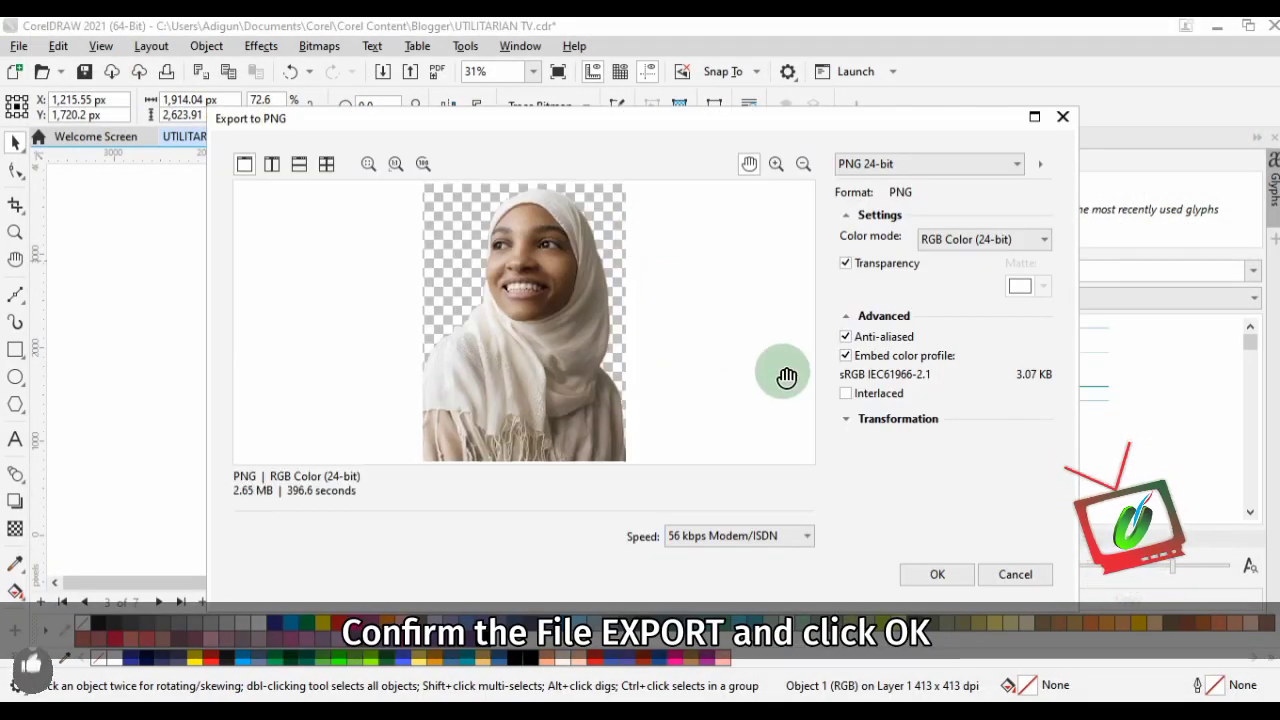
click(943, 574)
Delete the cutout and draw a black-filled rectangle of about 2,560 × 3,518 px covering the page.
click(535, 404)
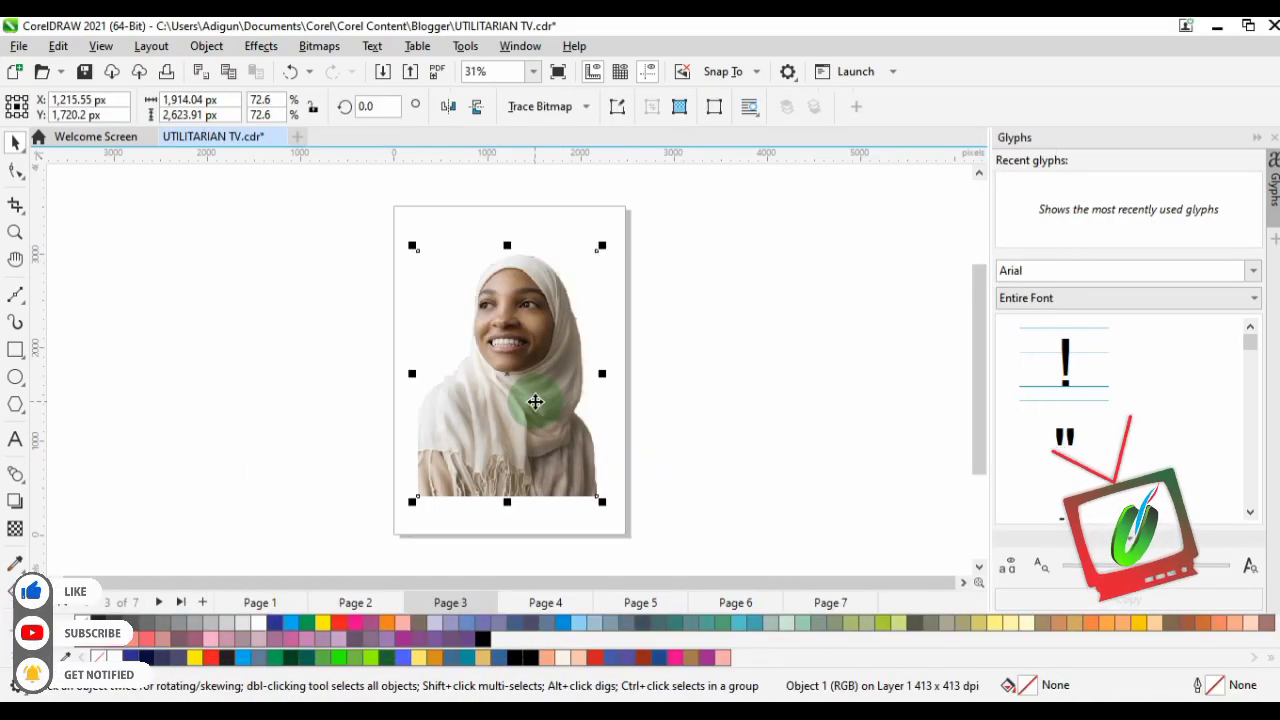
key(Delete)
click(15, 349)
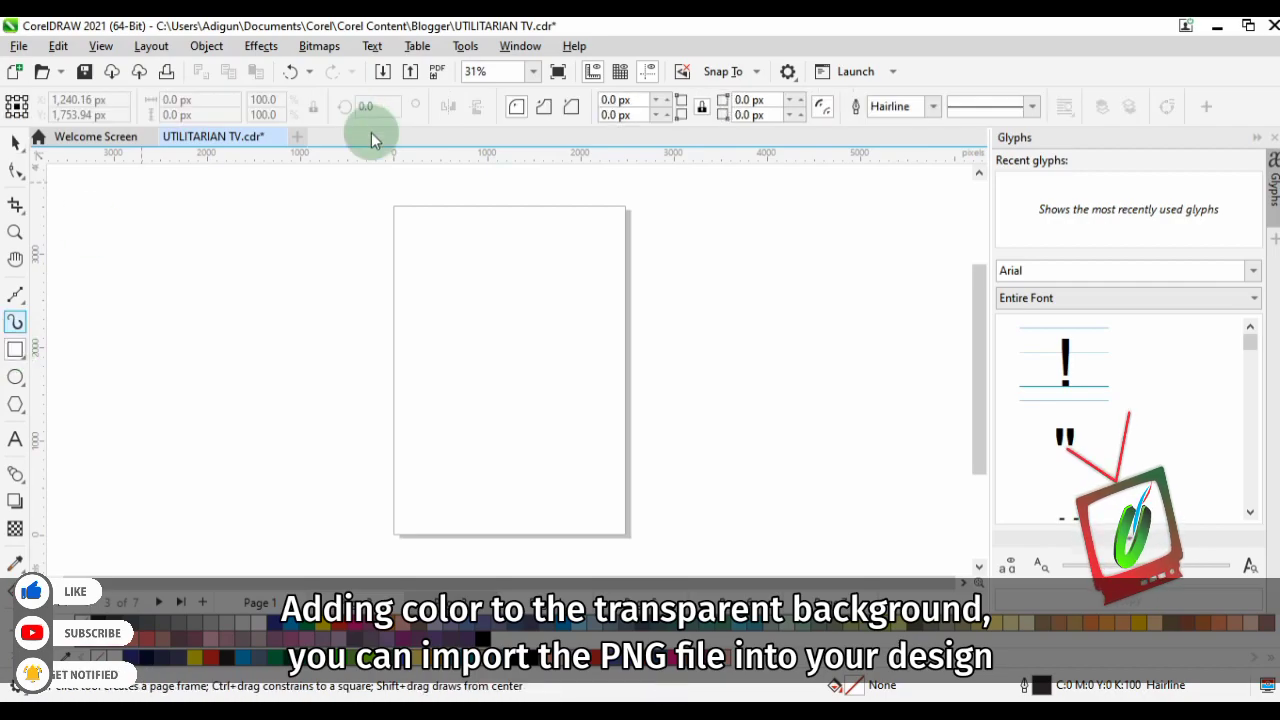
drag(387, 205, 624, 536)
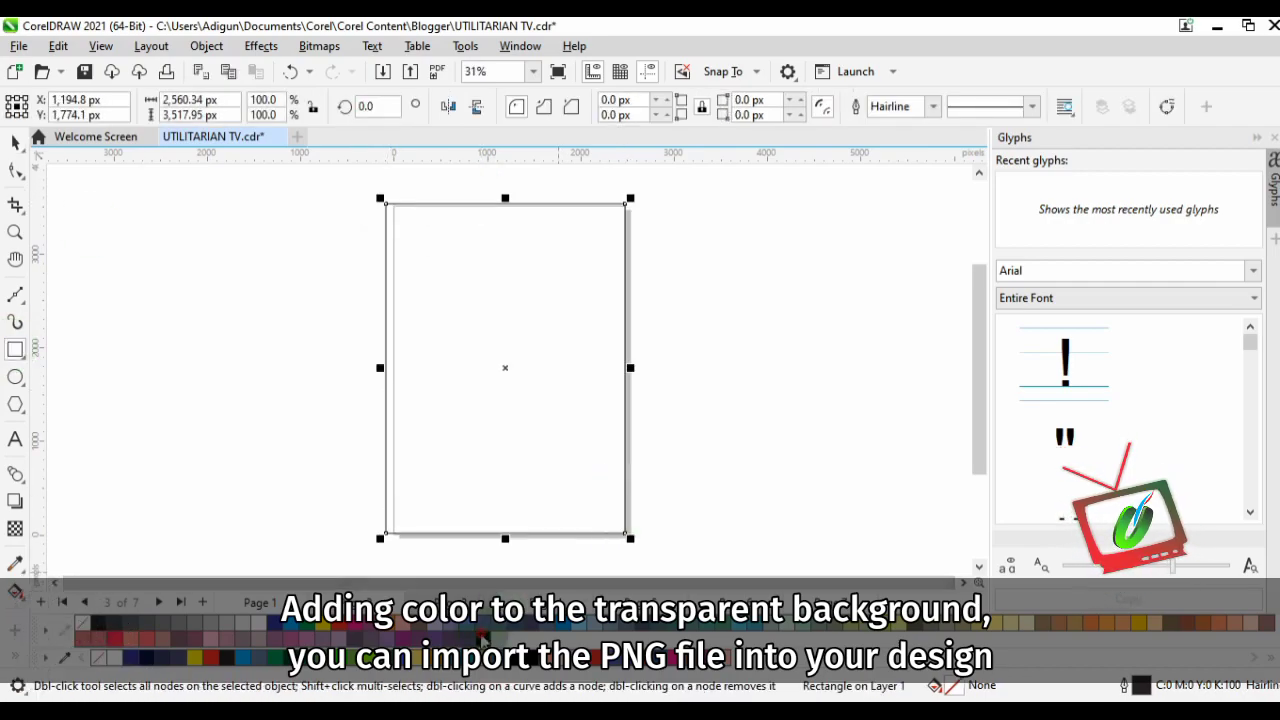
click(481, 638)
click(272, 405)
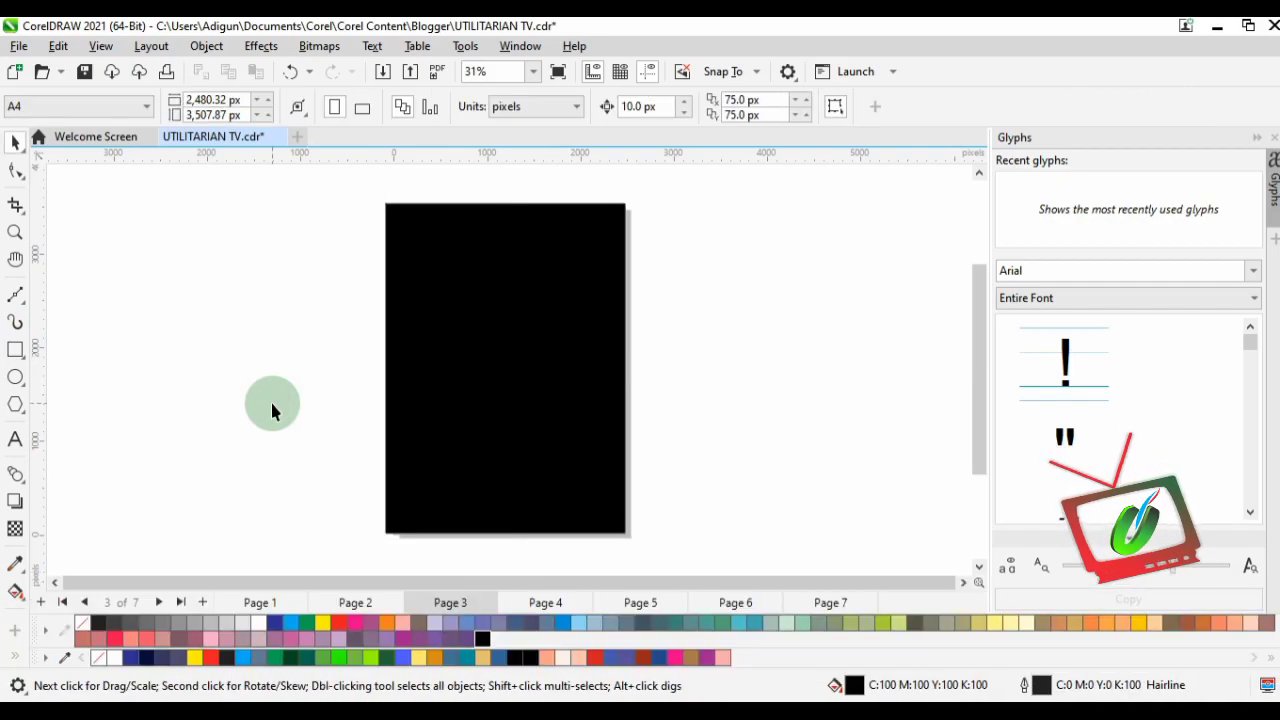
Import the "smiling lady" file from EXPORTED FILES and place it centred on the page.
key(ctrl+i)
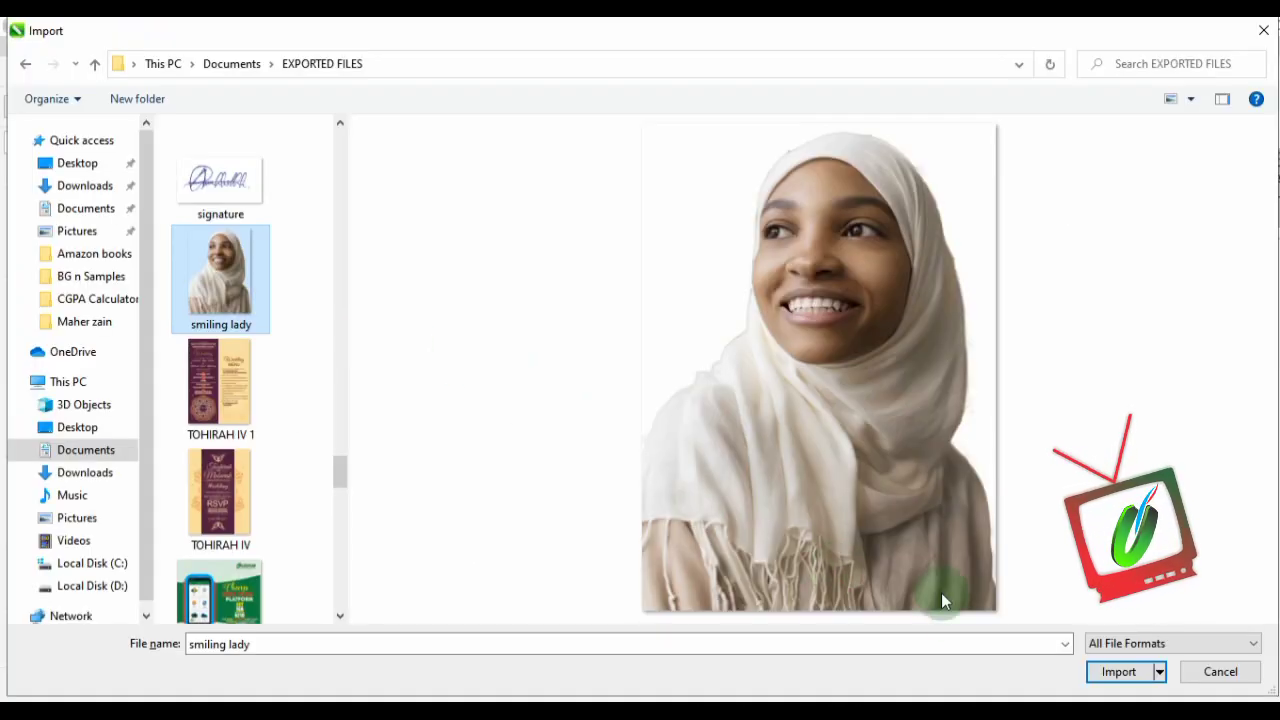
click(1112, 674)
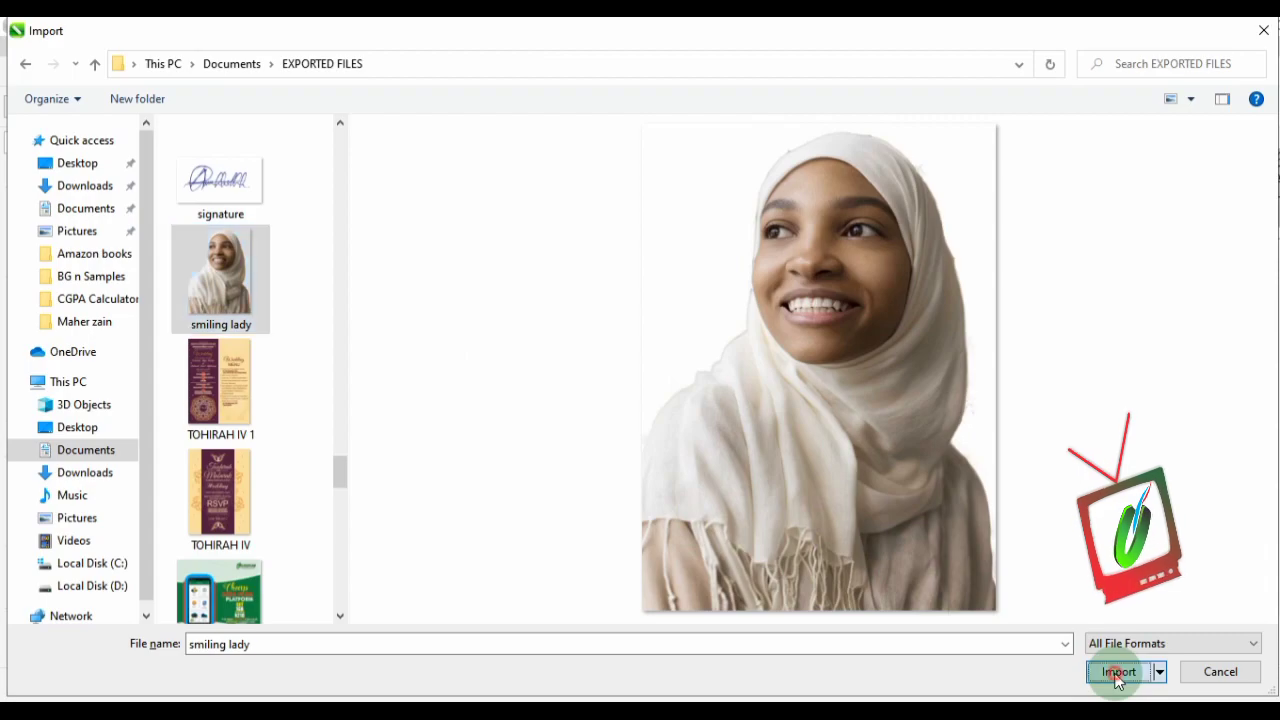
key(Return)
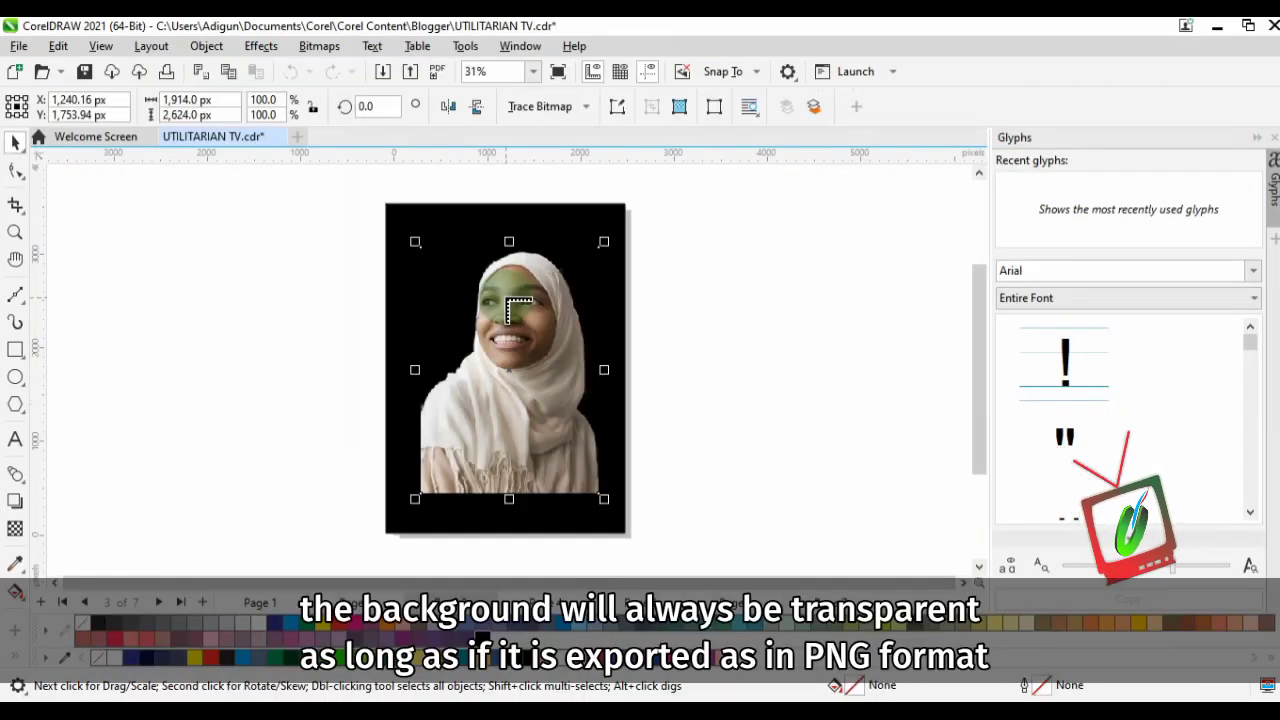
Try red, orange and yellow fills on the background rectangle and set it to teal (R1 G150 B156).
click(437, 516)
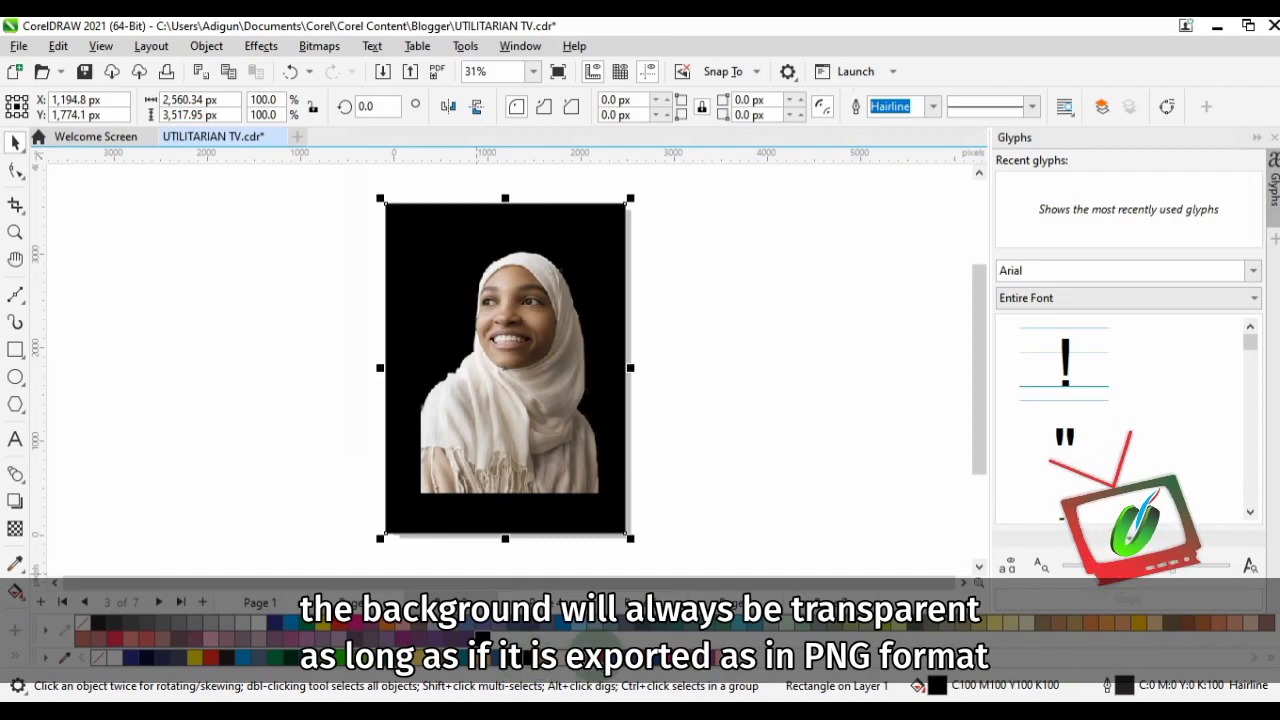
click(492, 650)
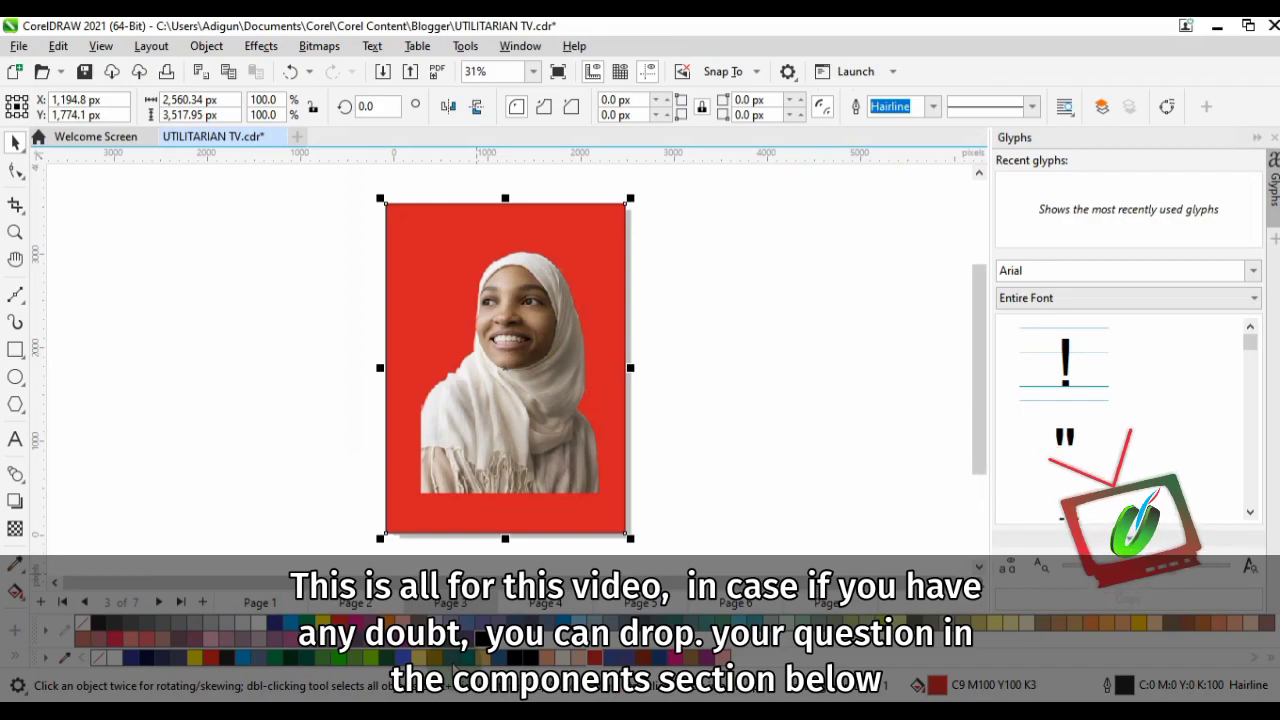
click(435, 662)
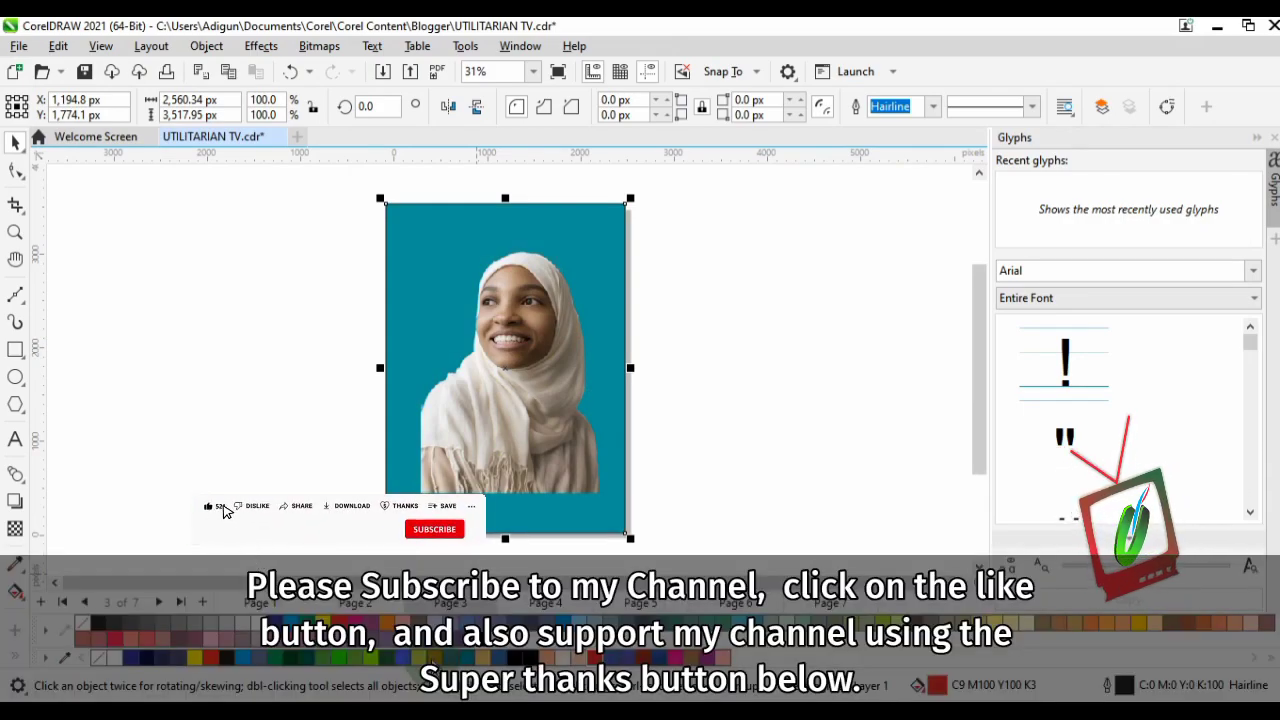
click(417, 662)
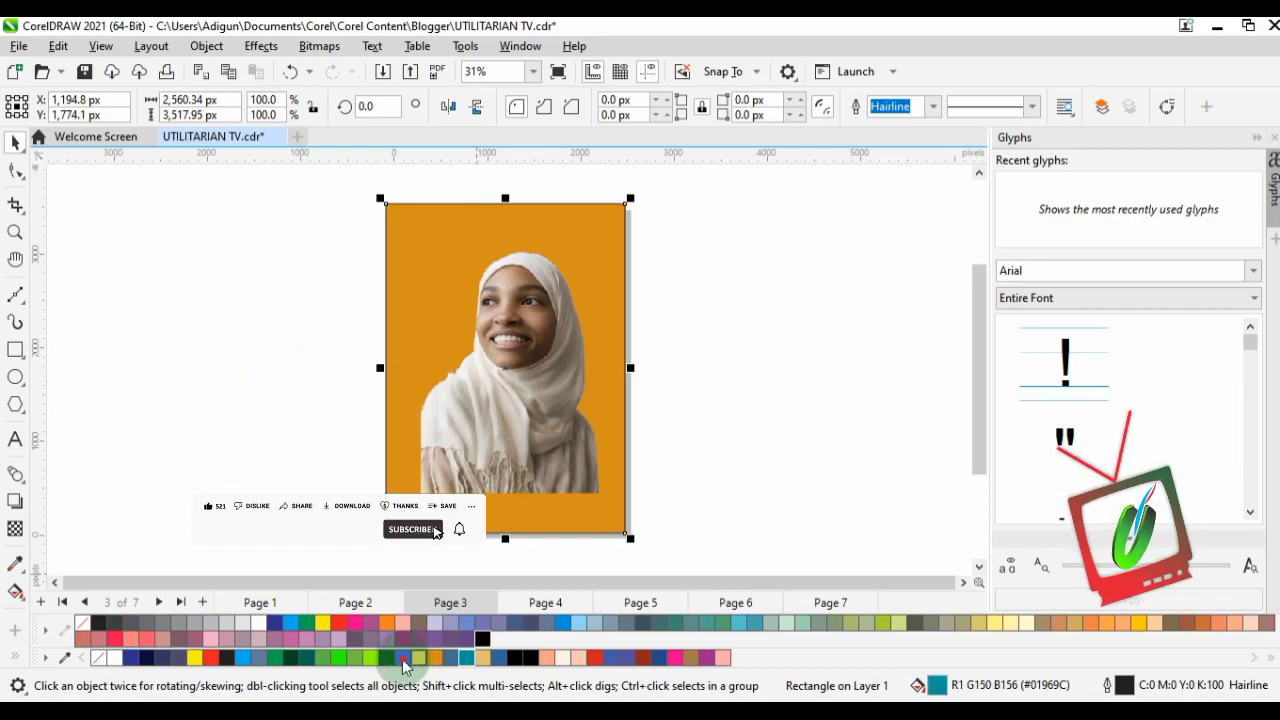
click(403, 658)
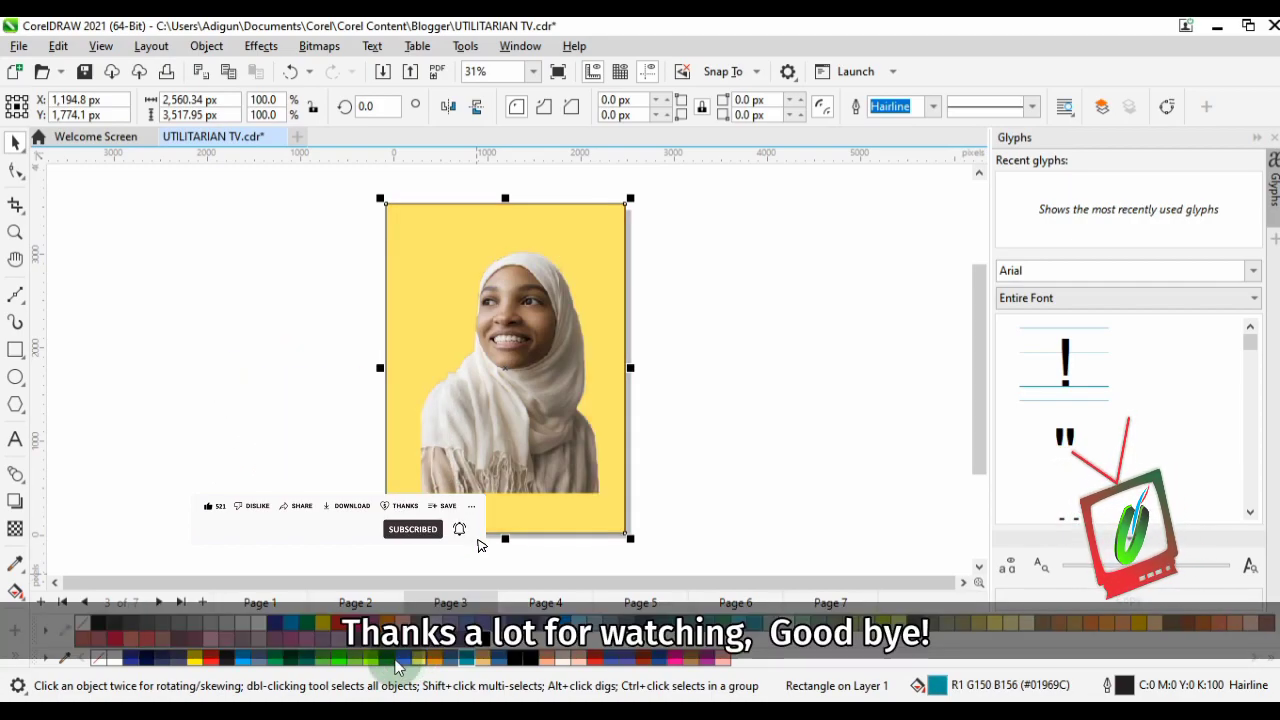